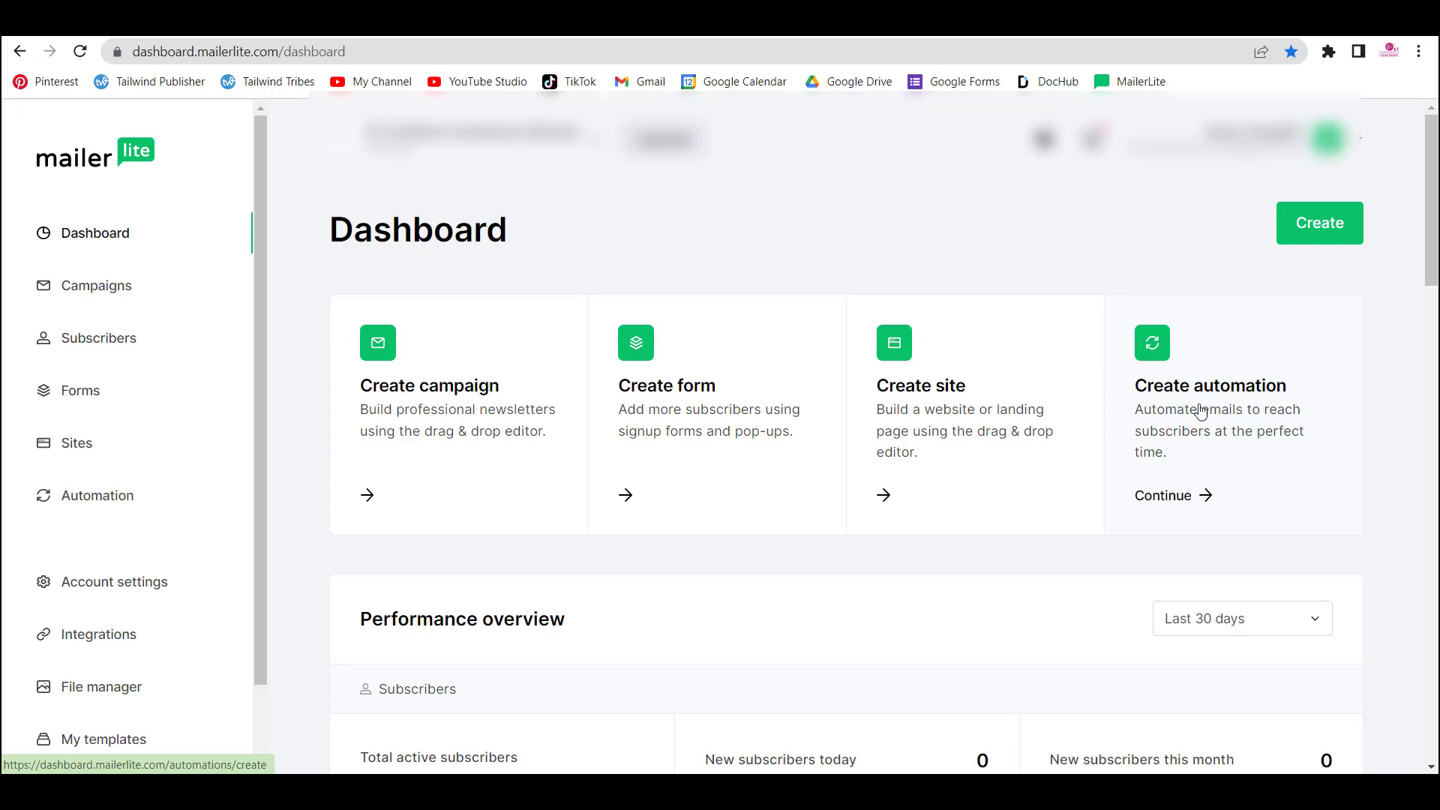
Create a new automation from scratch named Tuto
click(1172, 497)
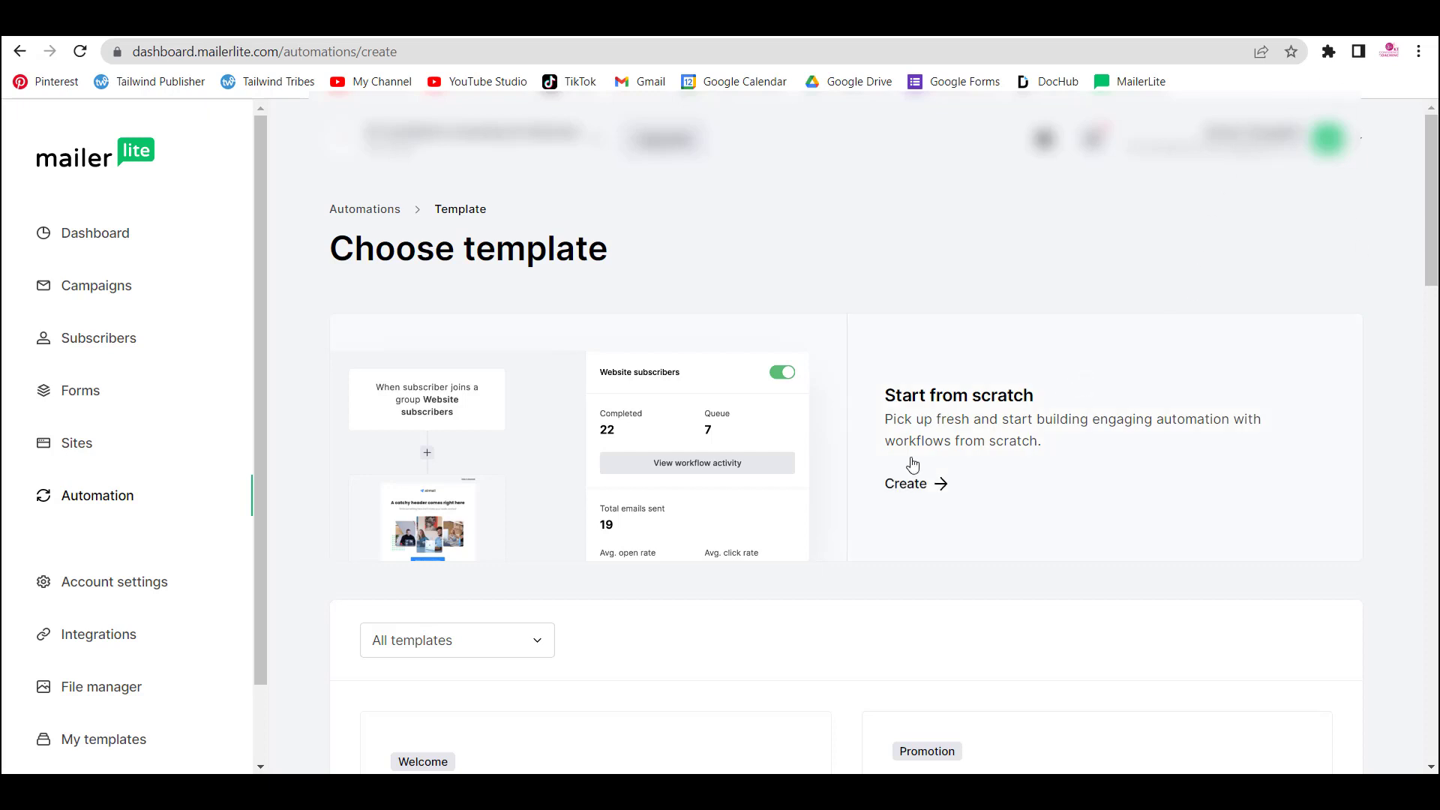
click(921, 489)
click(920, 489)
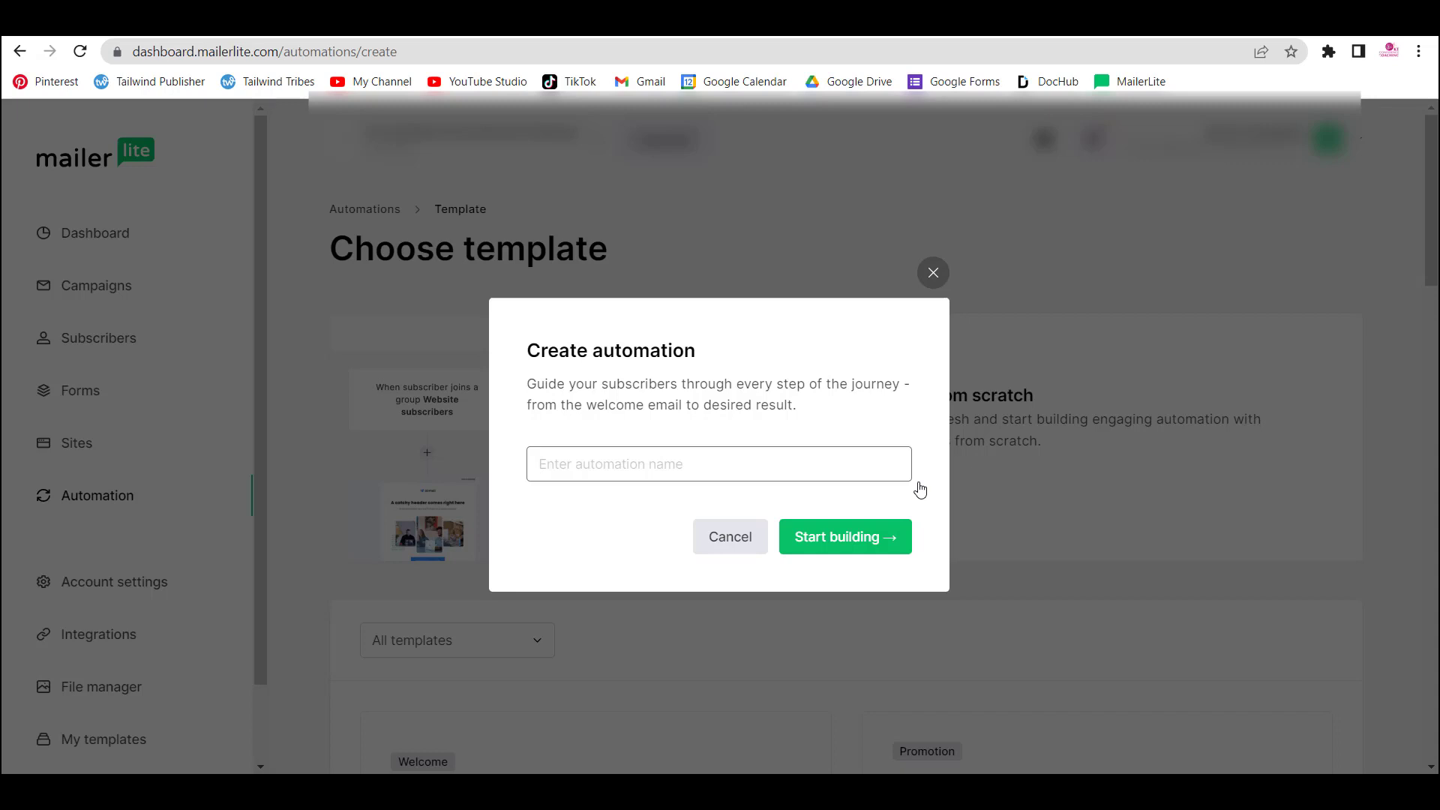
text(Tuto)
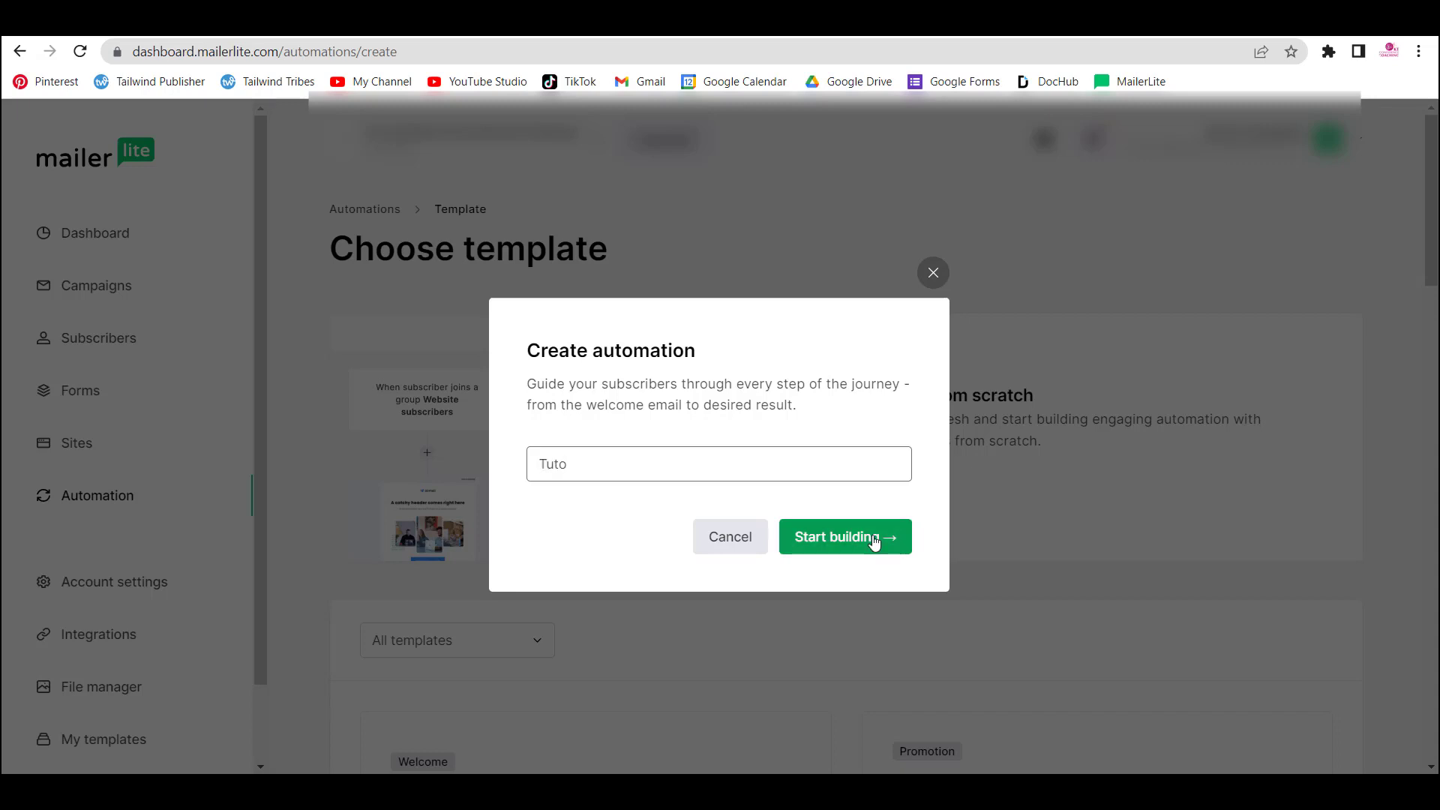
click(873, 542)
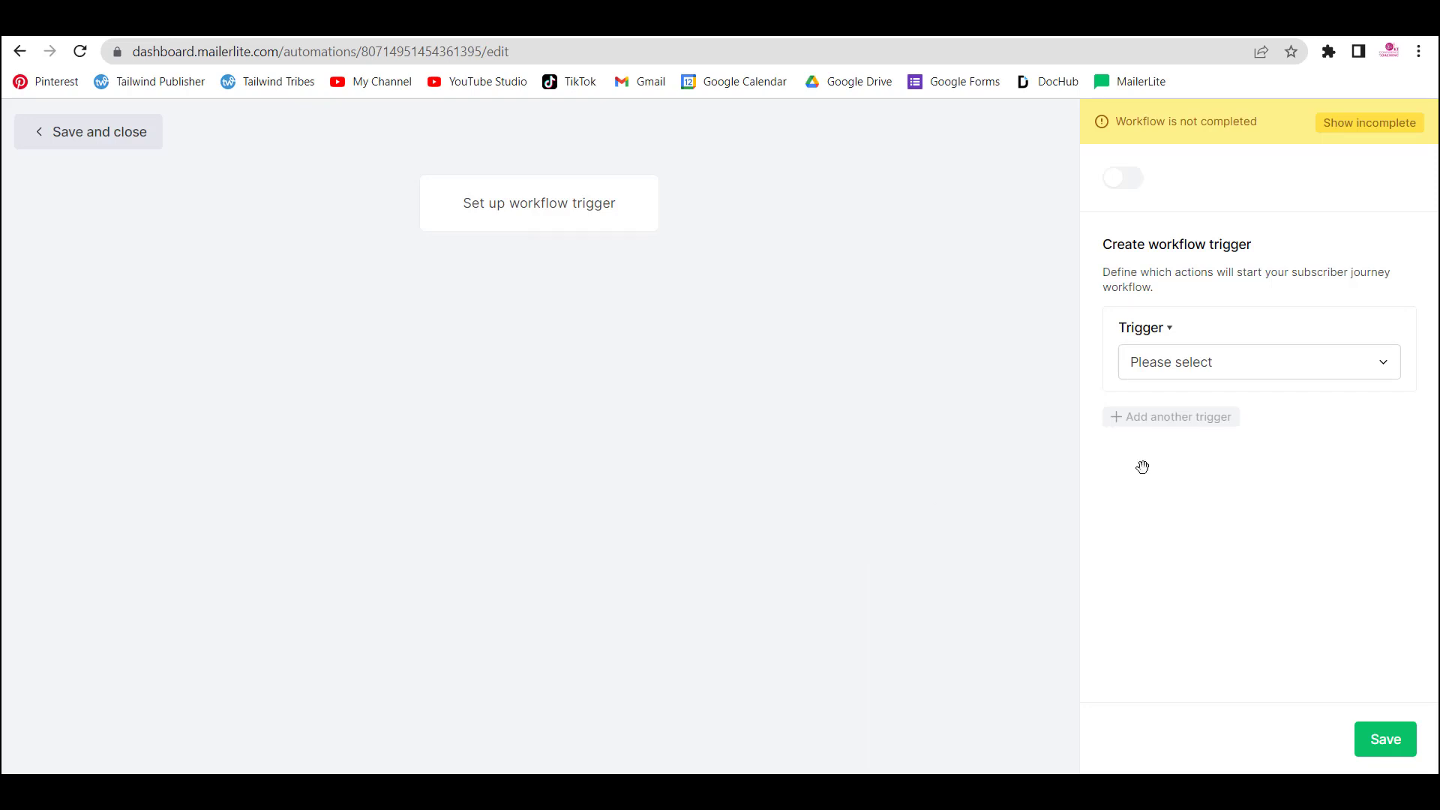
Set the workflow trigger to when a subscriber joins the Tuto group and save it
click(1309, 367)
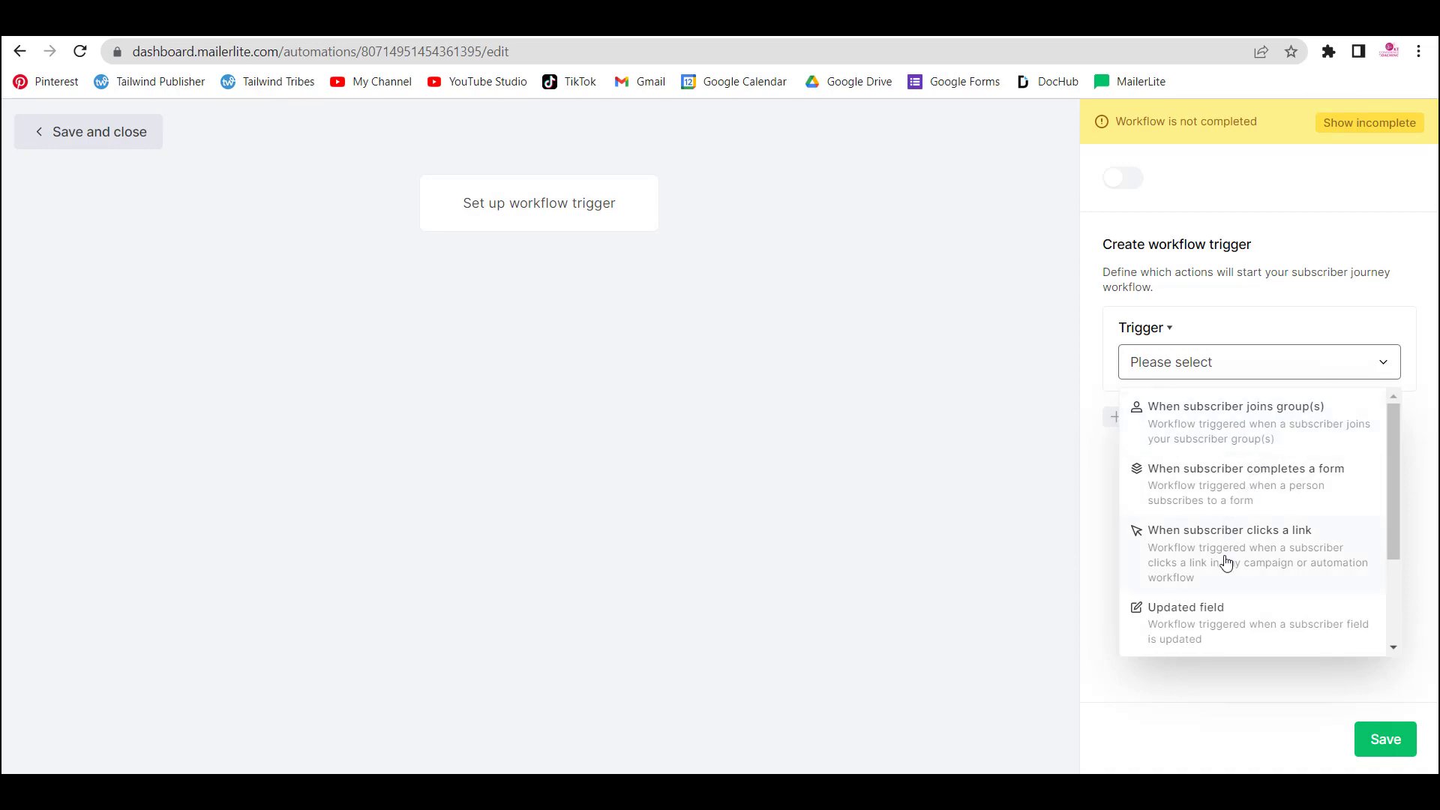
scroll(1226, 562, down, 2)
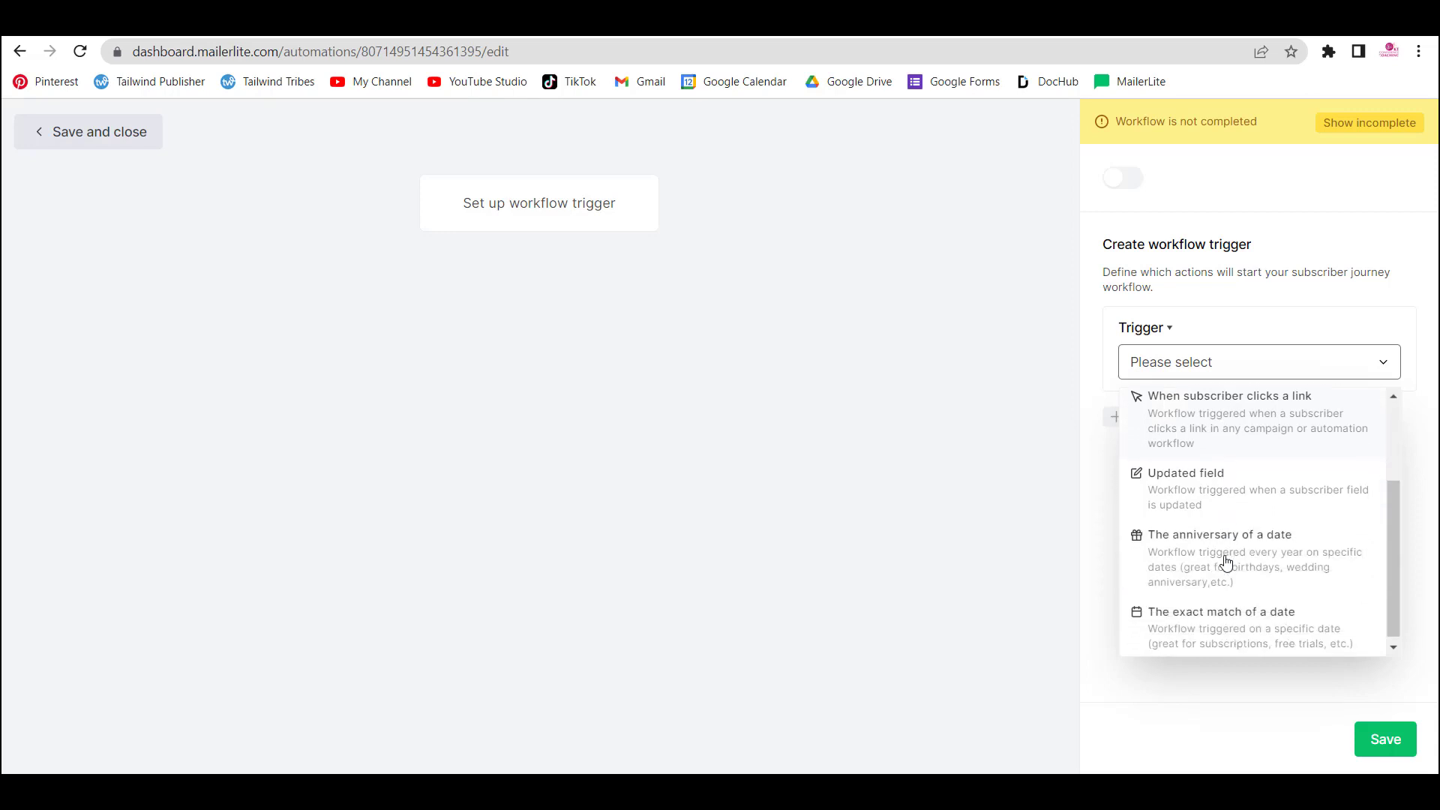
scroll(1226, 562, up, 2)
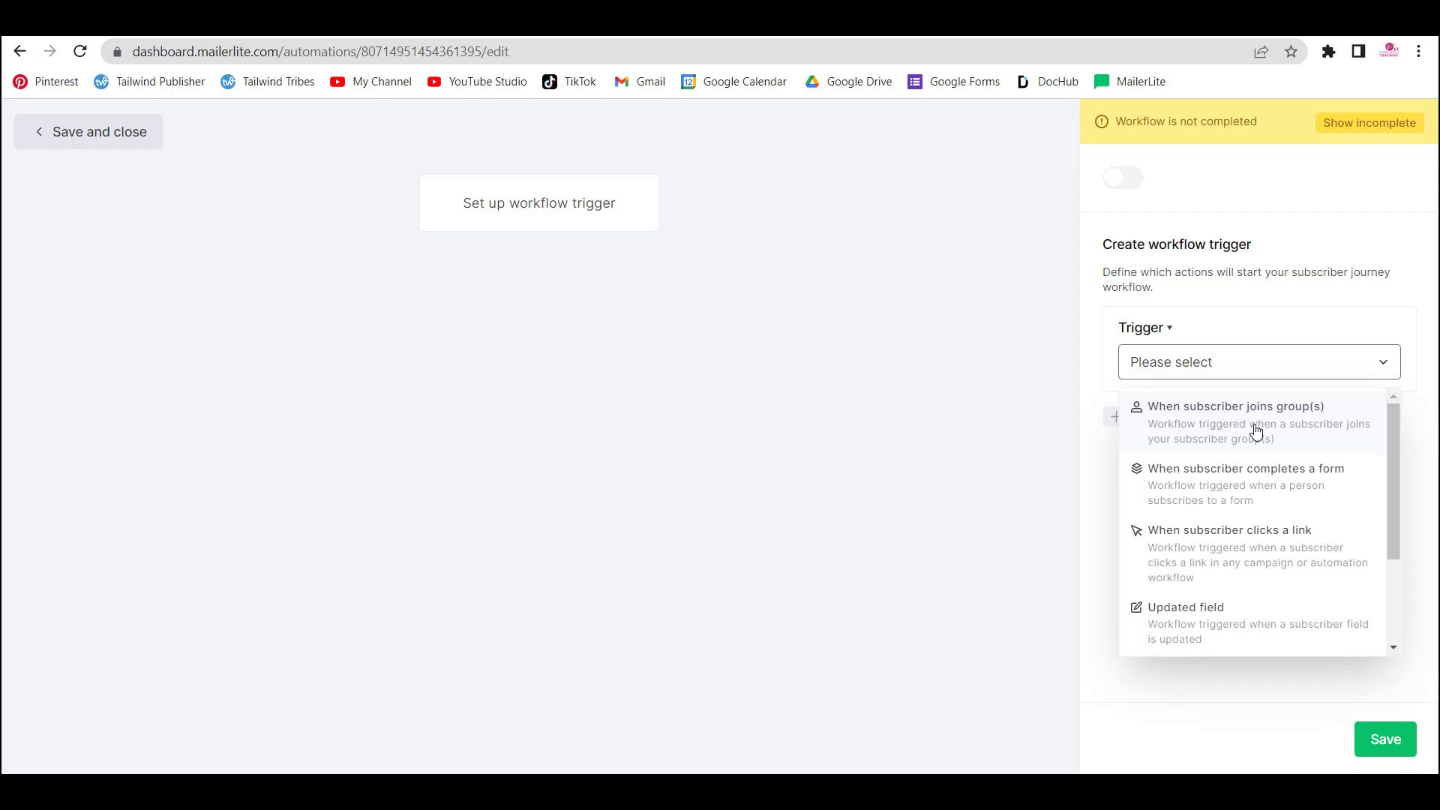
click(1256, 433)
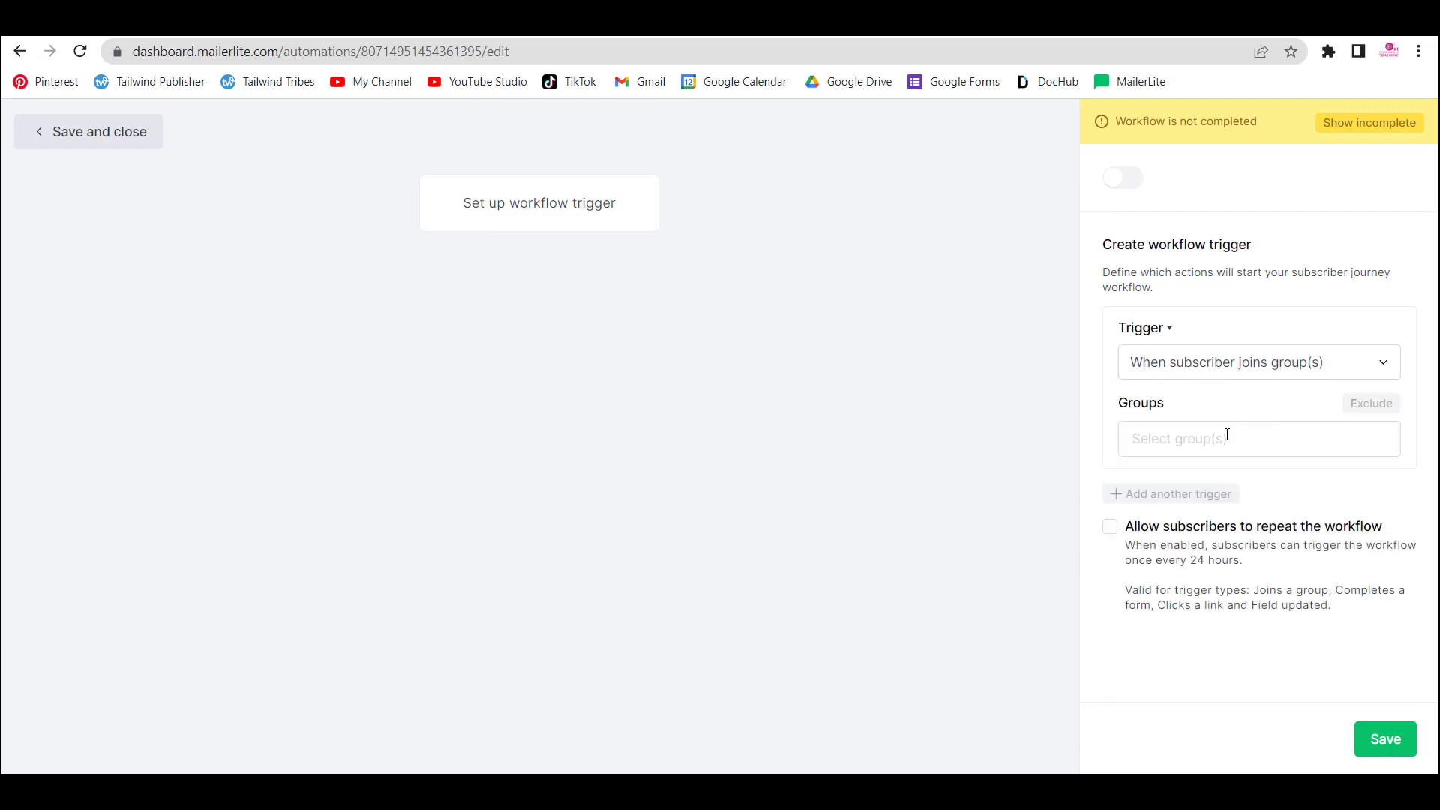
click(1225, 433)
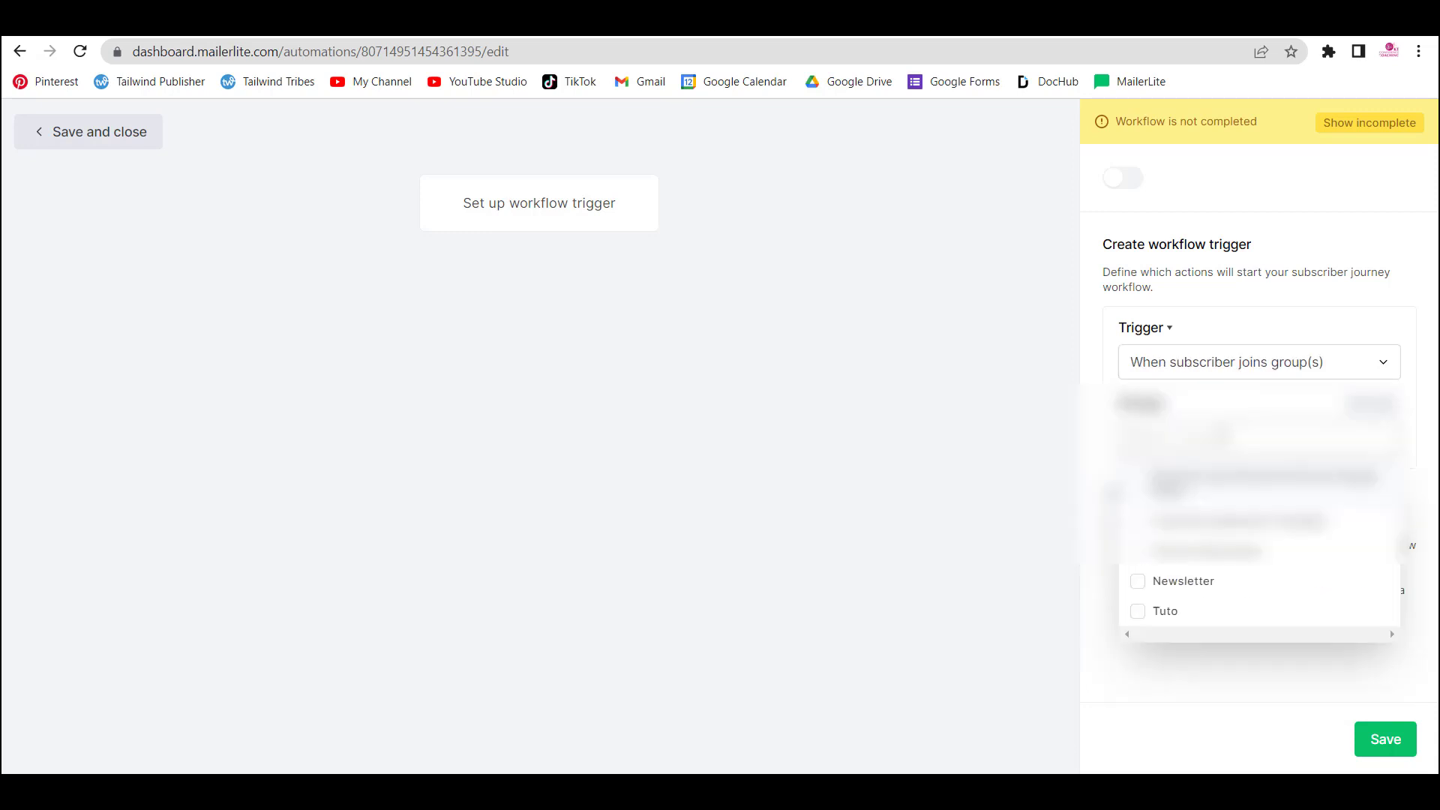
click(1138, 611)
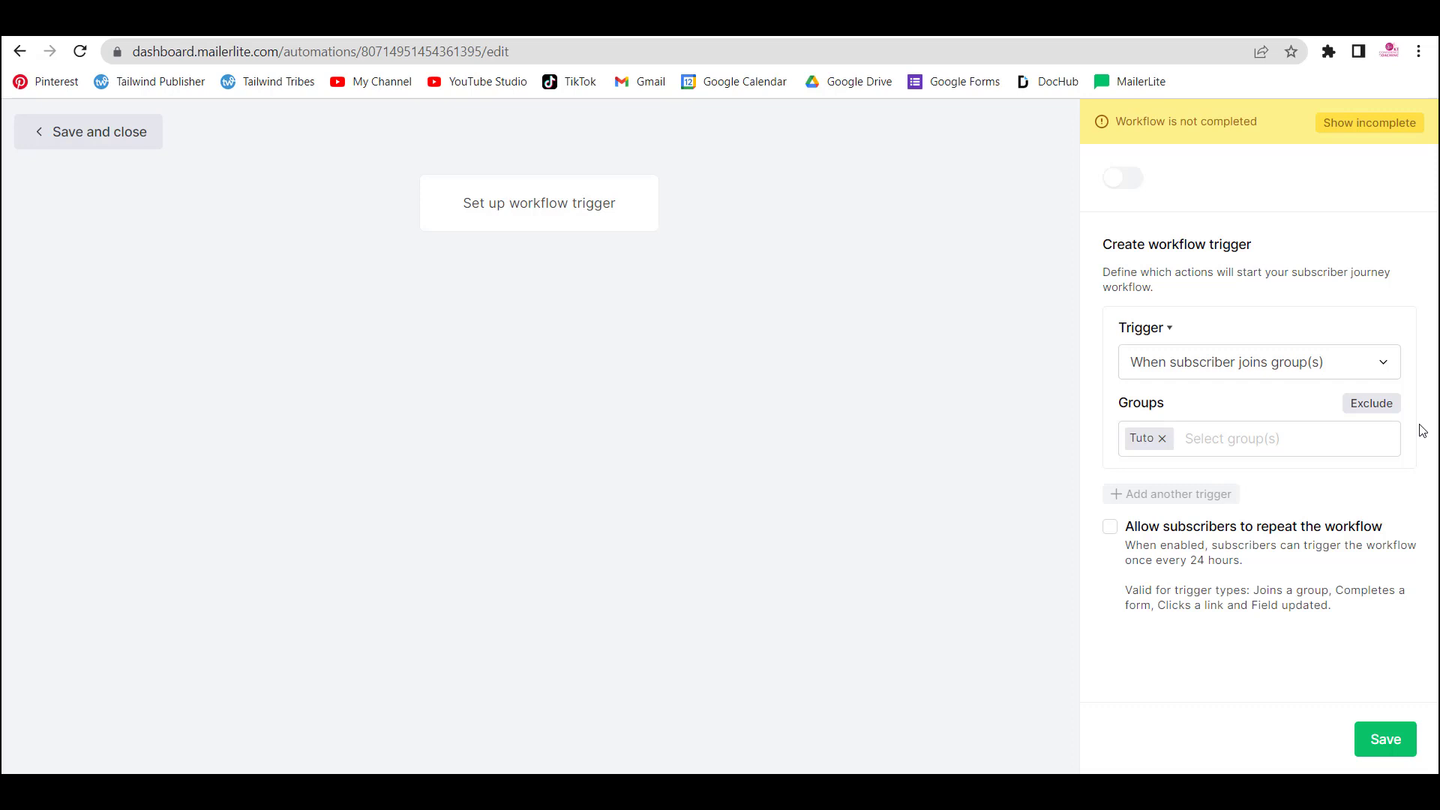
click(1384, 744)
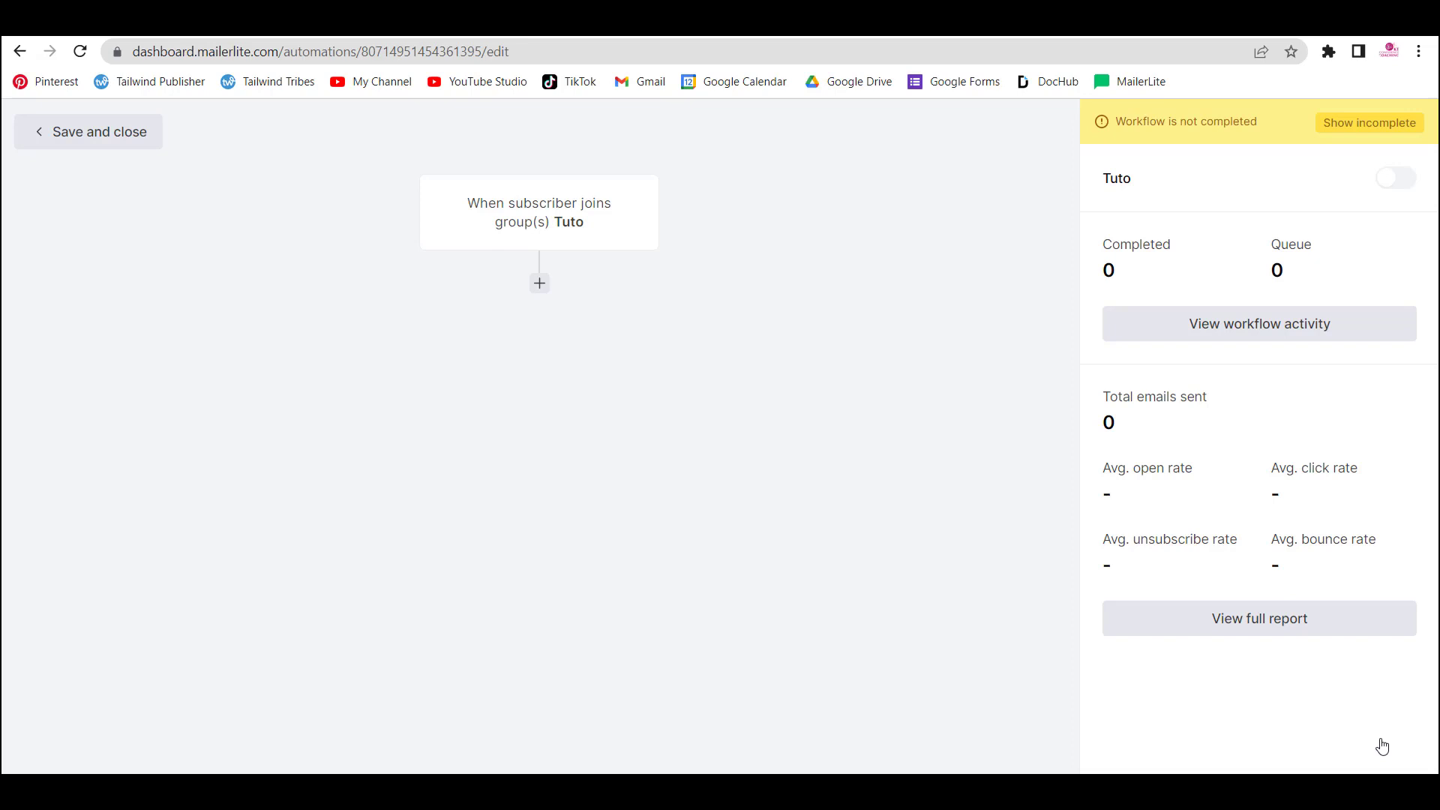
Add an email step after the trigger and name it Tuto
click(539, 285)
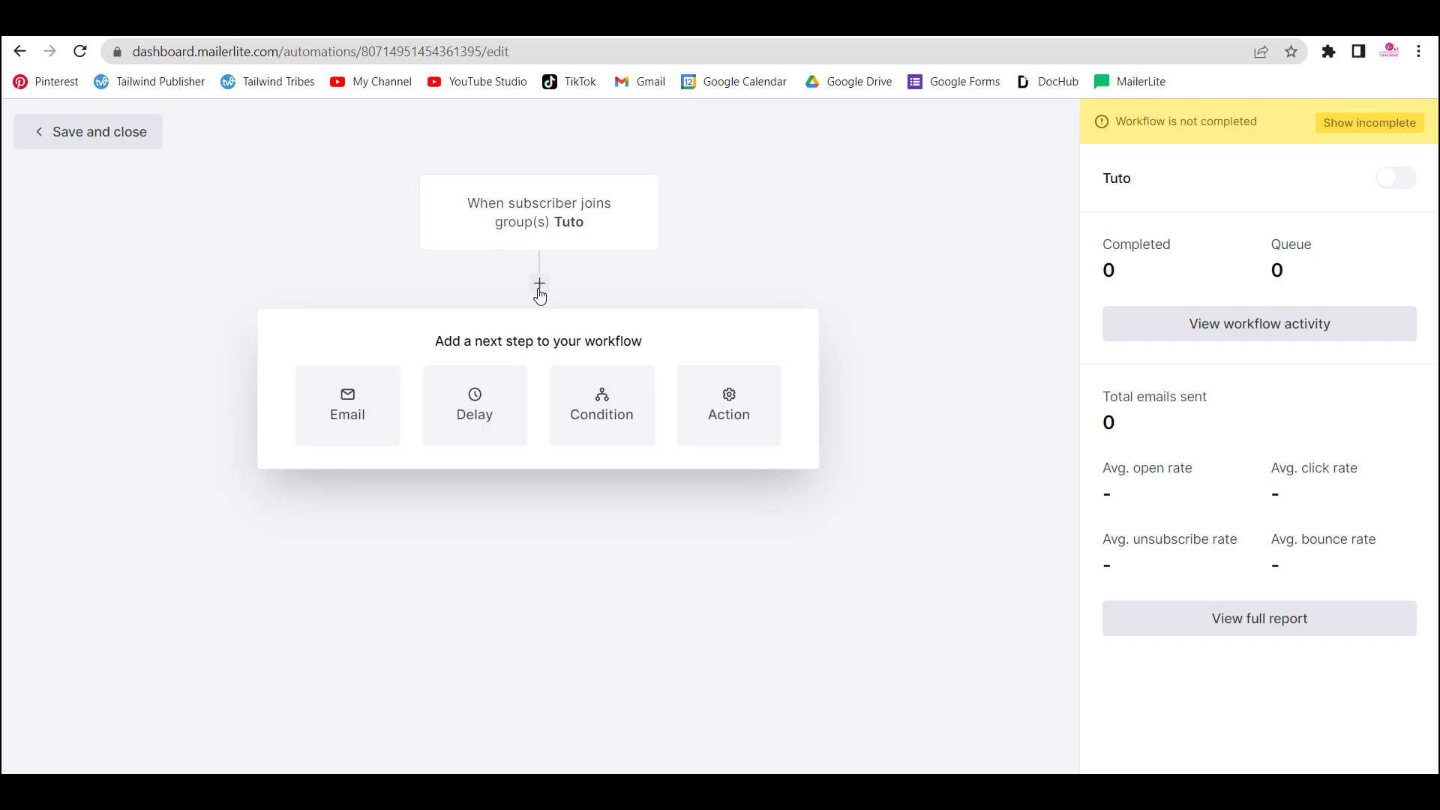
click(347, 405)
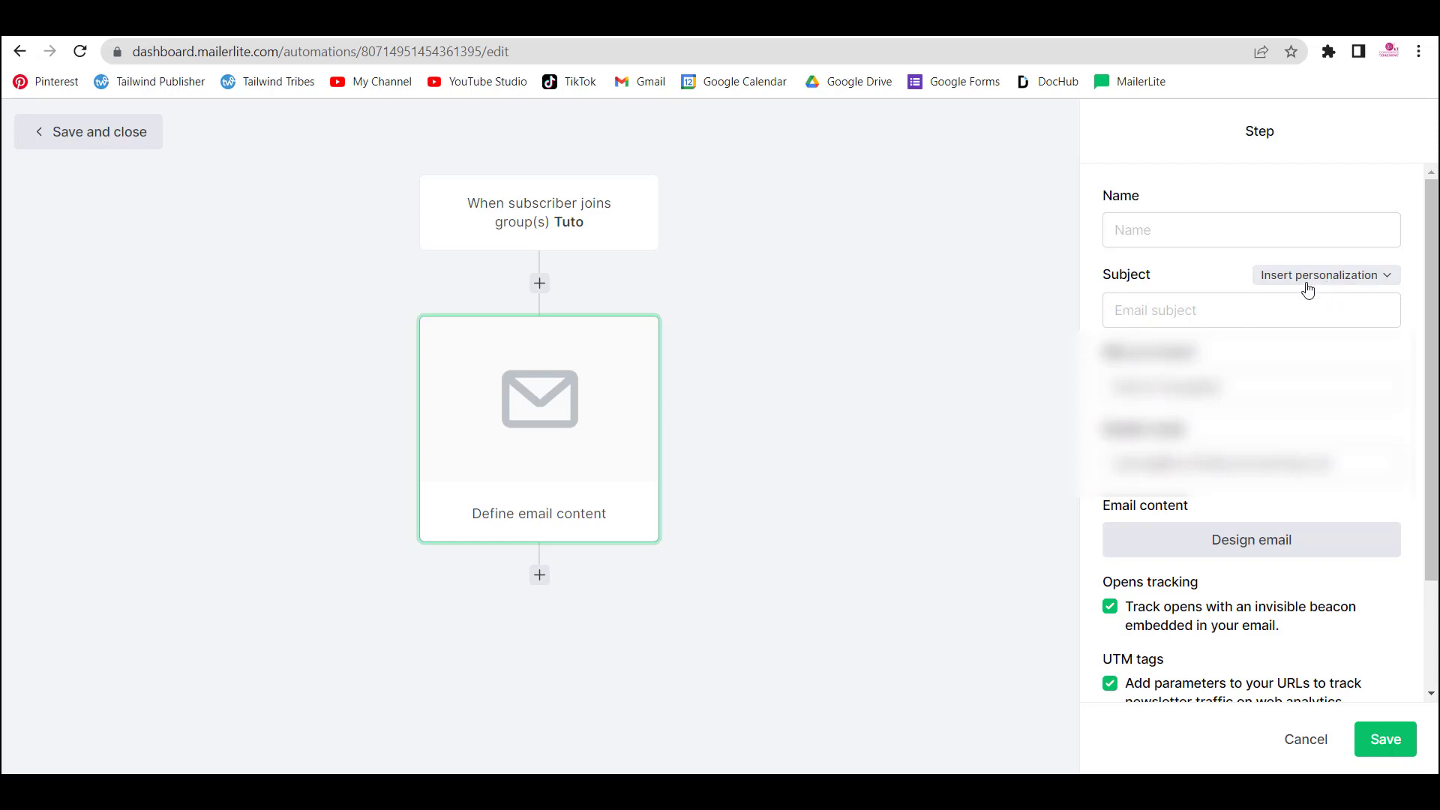
scroll(1246, 420, down, 2)
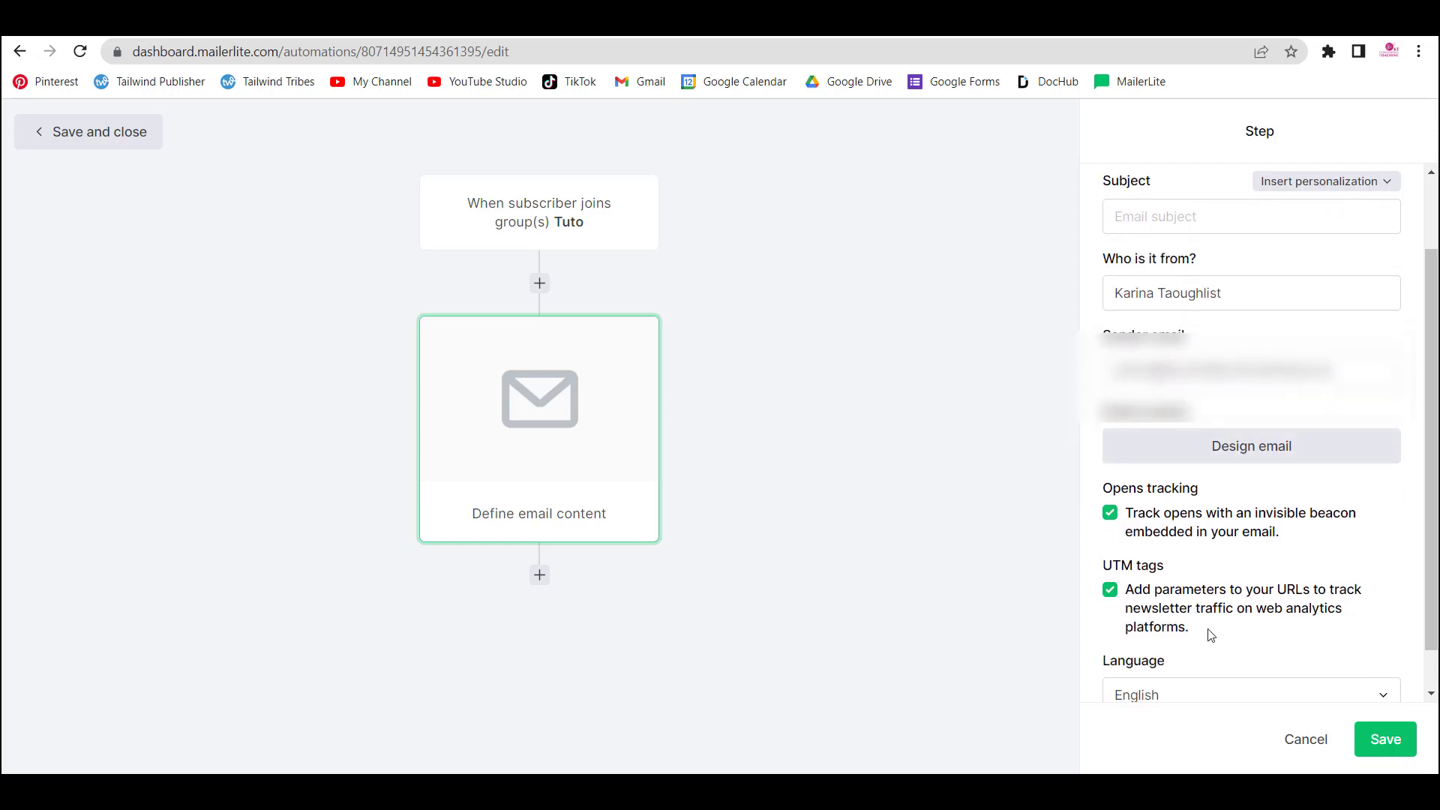
scroll(1222, 630, down, 1)
scroll(1223, 631, up, 3)
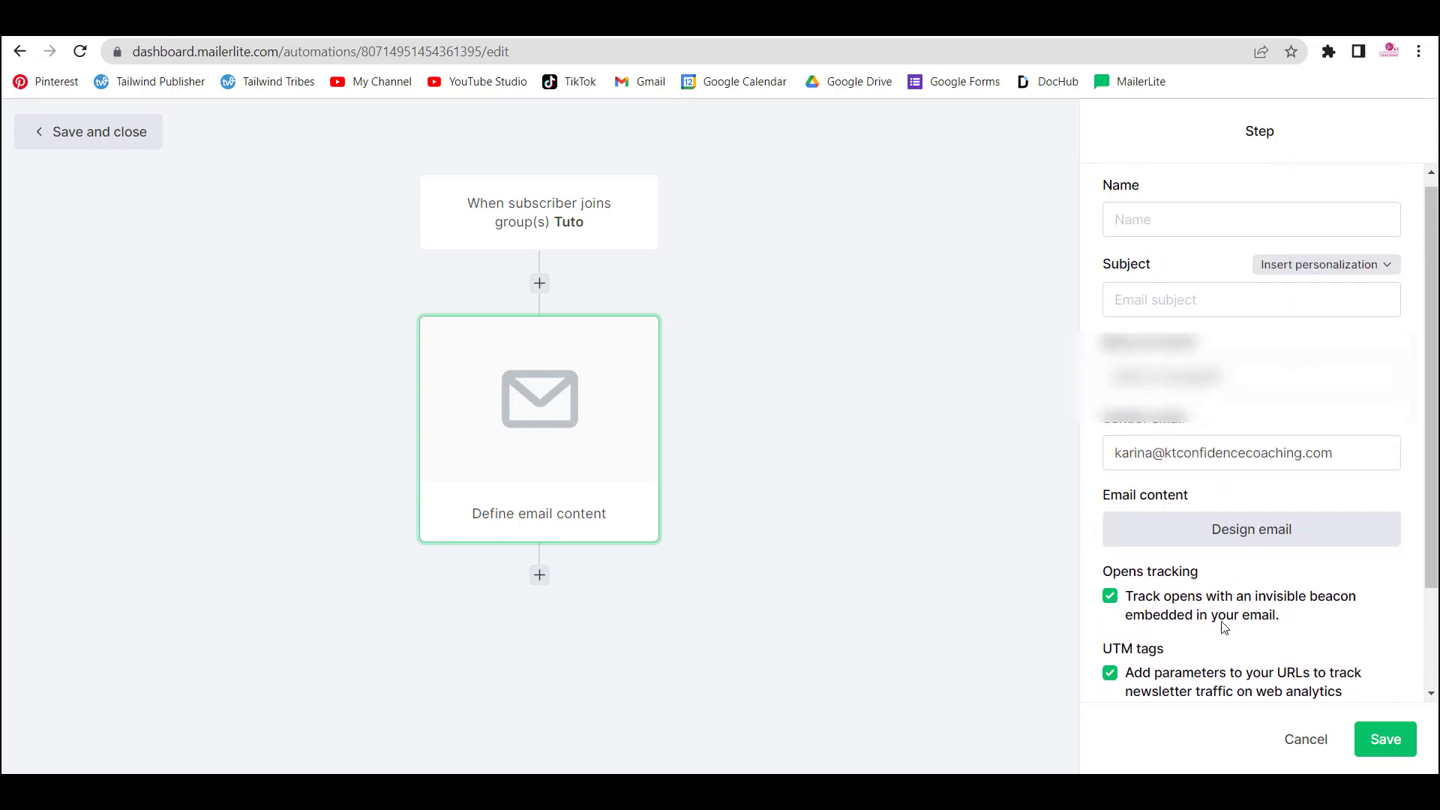
click(1176, 228)
click(1180, 270)
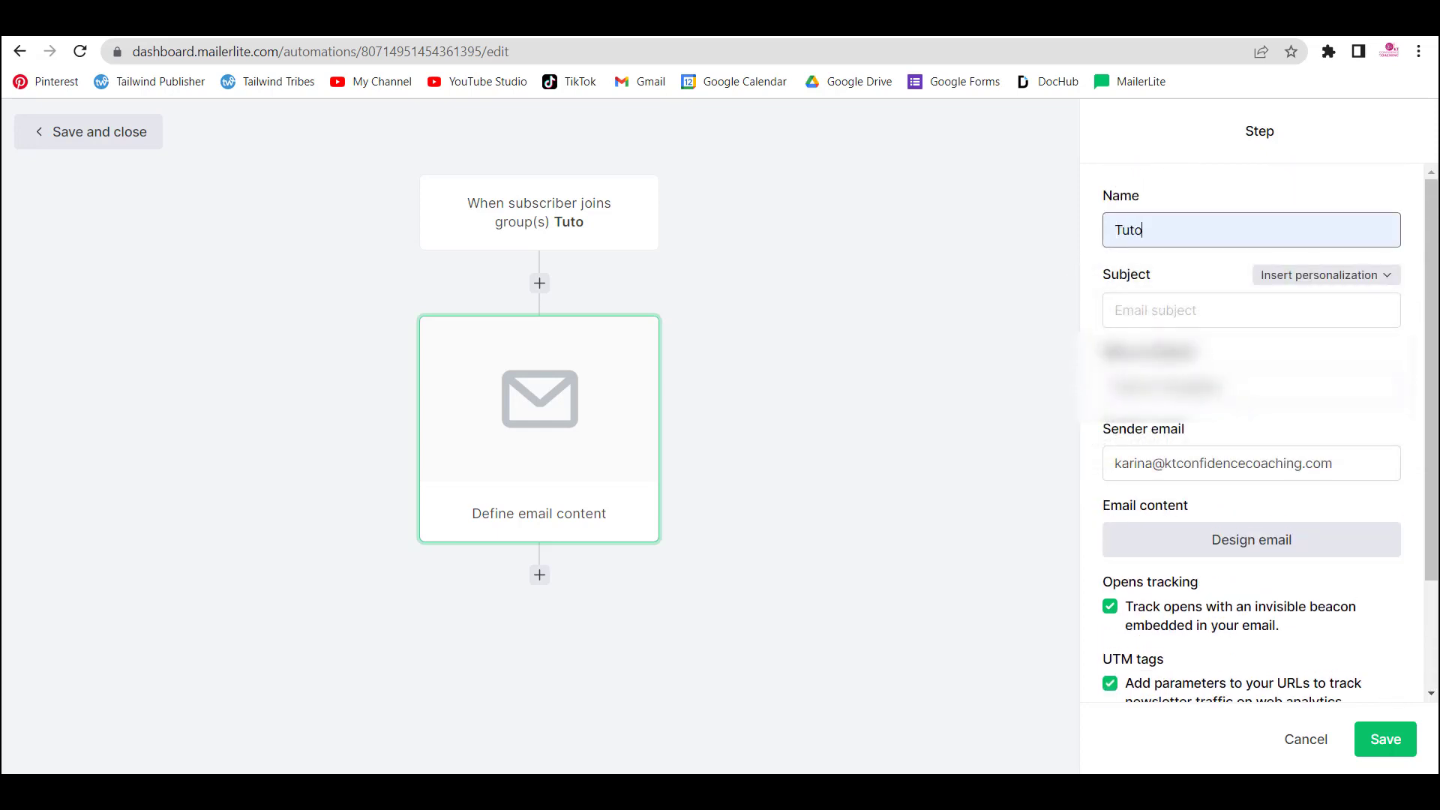
Set the email subject to Welcome followed by the subscriber's Name personalization
click(1152, 312)
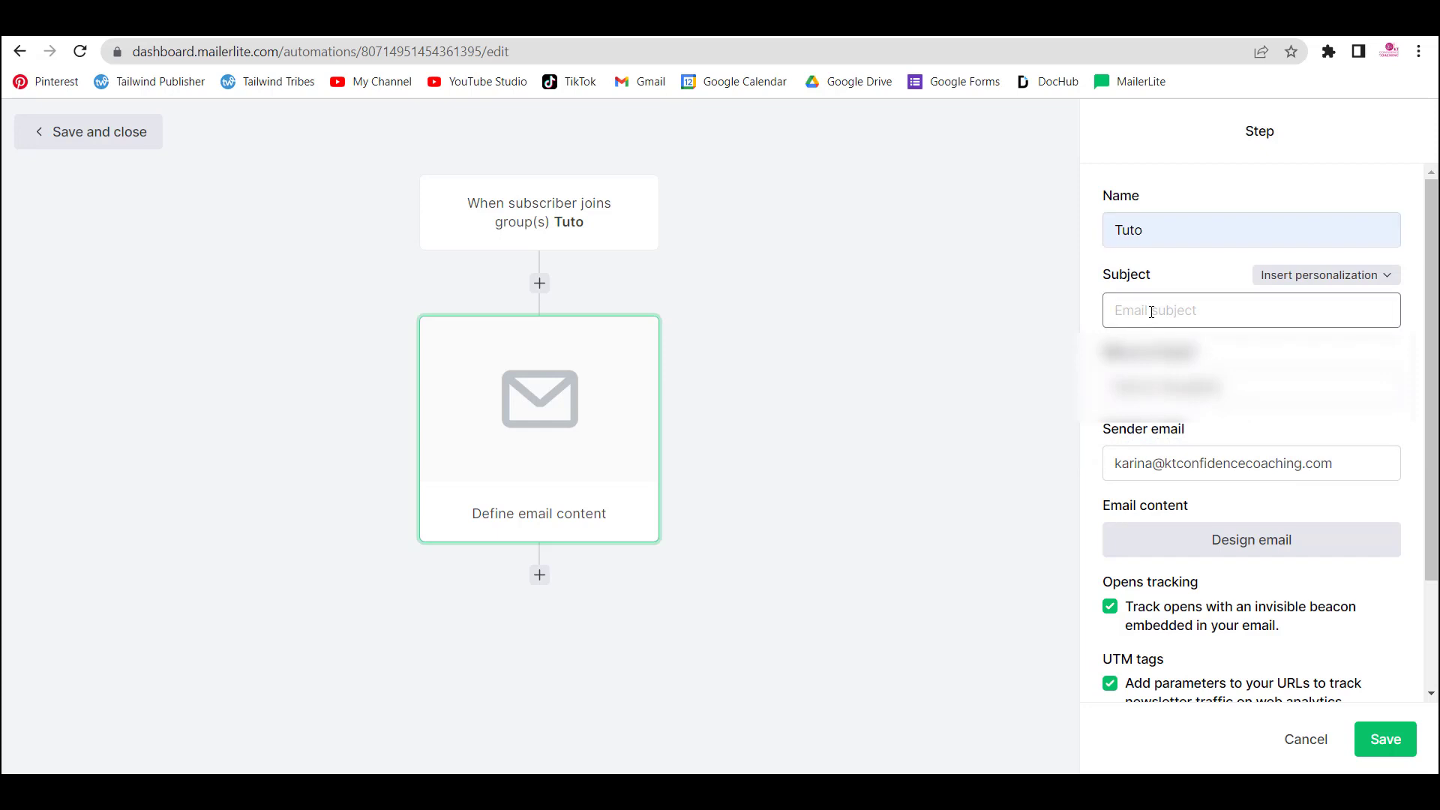
text(Welcome)
click(1385, 276)
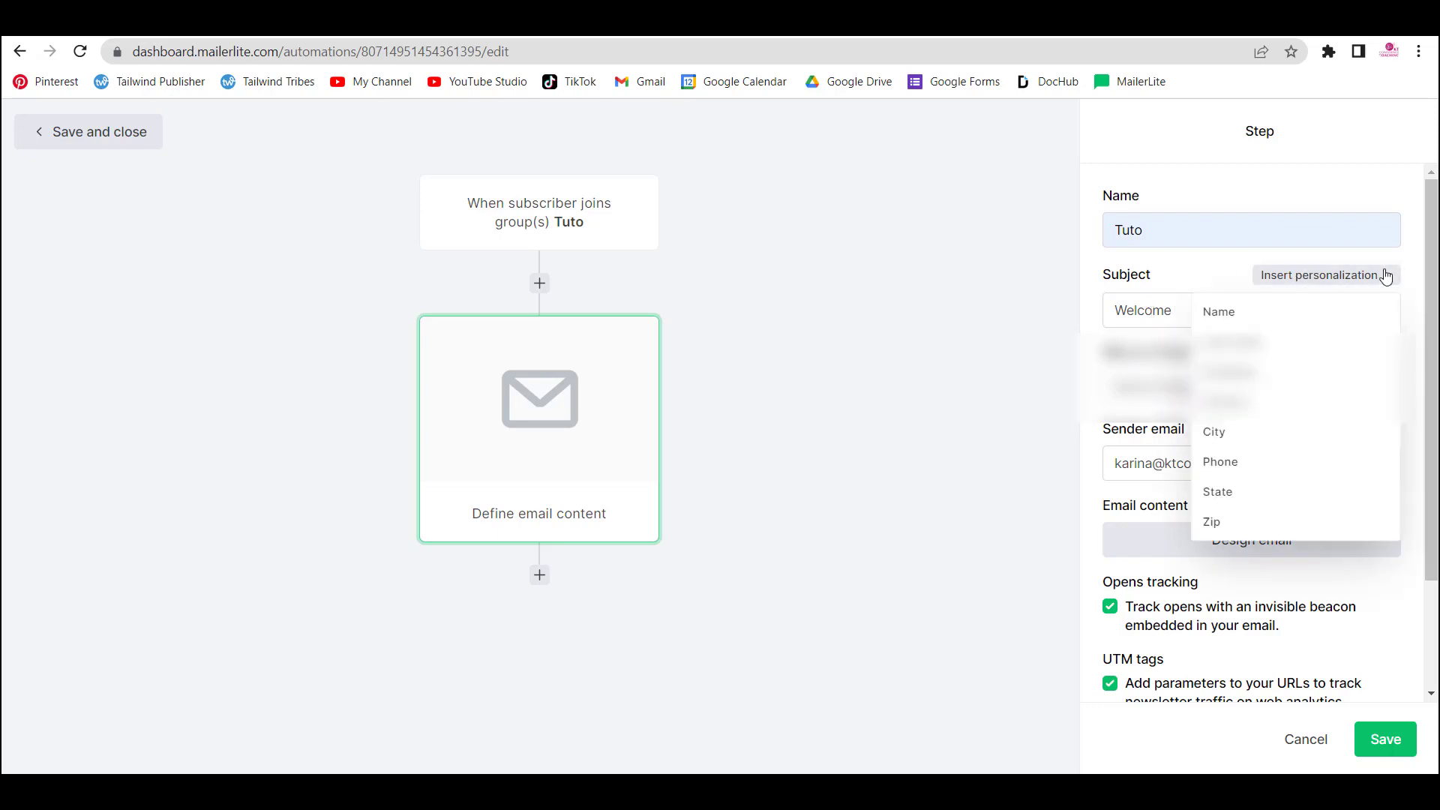
click(1263, 325)
Open the email design and start with the Rich-text editor
scroll(1238, 403, down, 2)
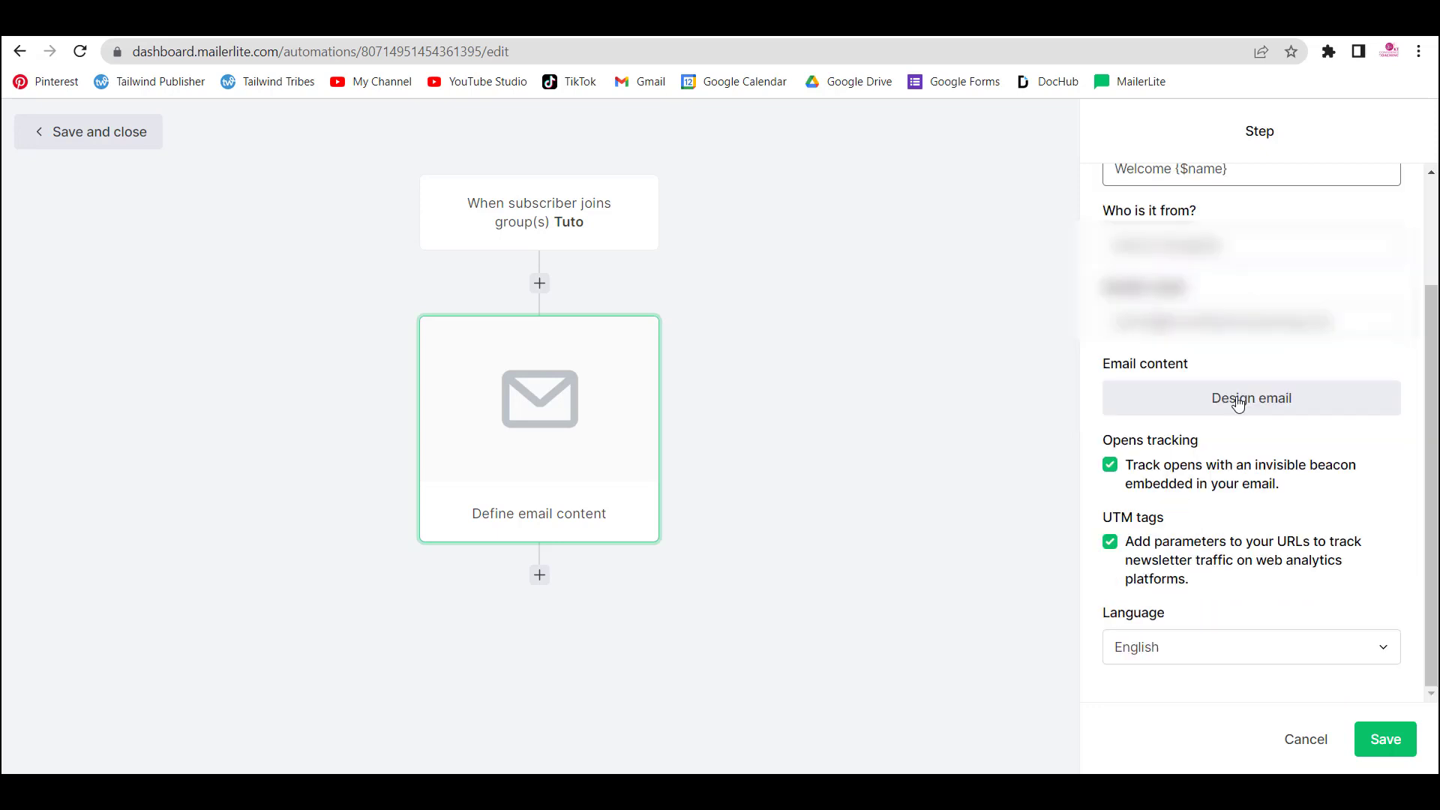
click(1239, 404)
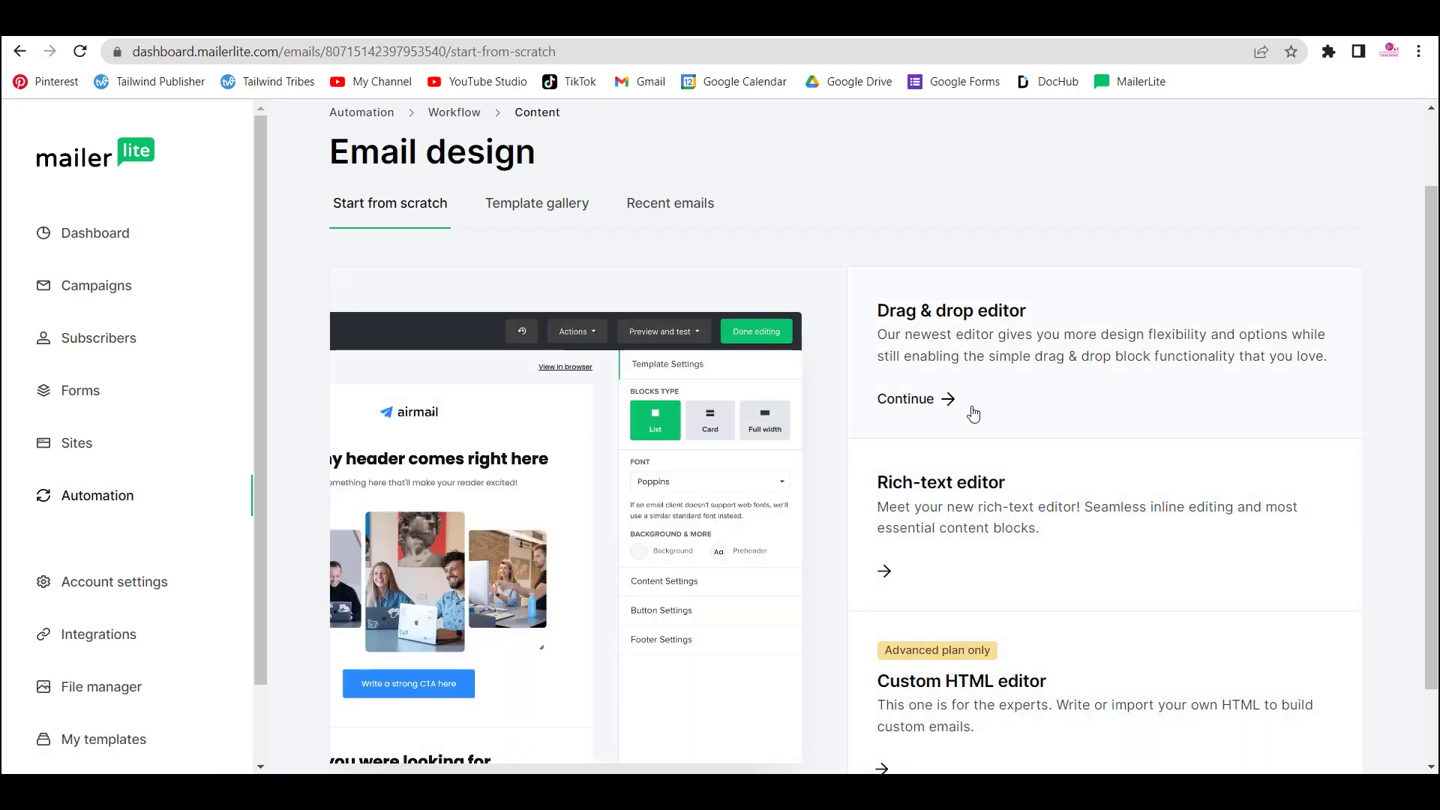
click(984, 489)
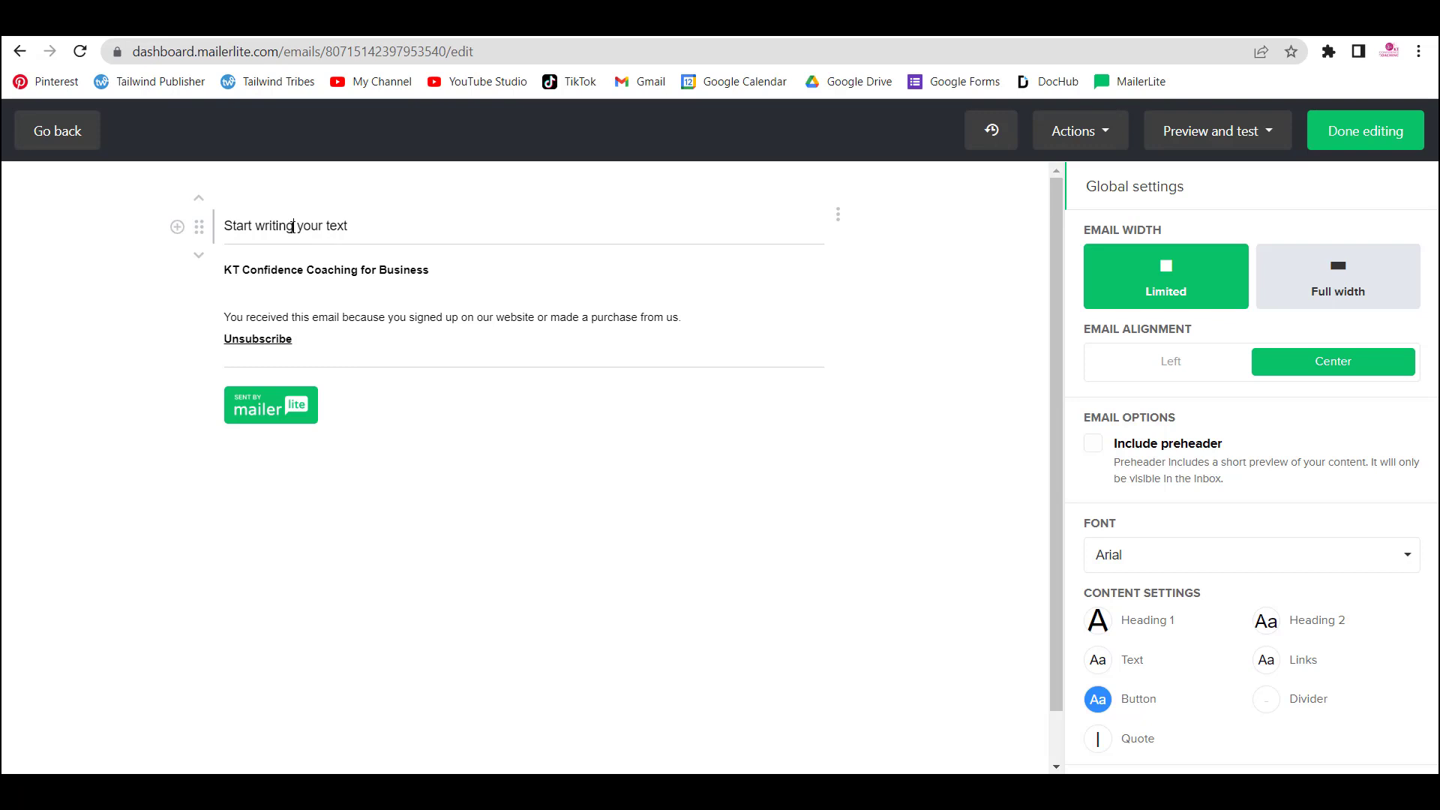
Replace the placeholder text with the pasted bullet list of welcome email tips
triple_click(330, 227)
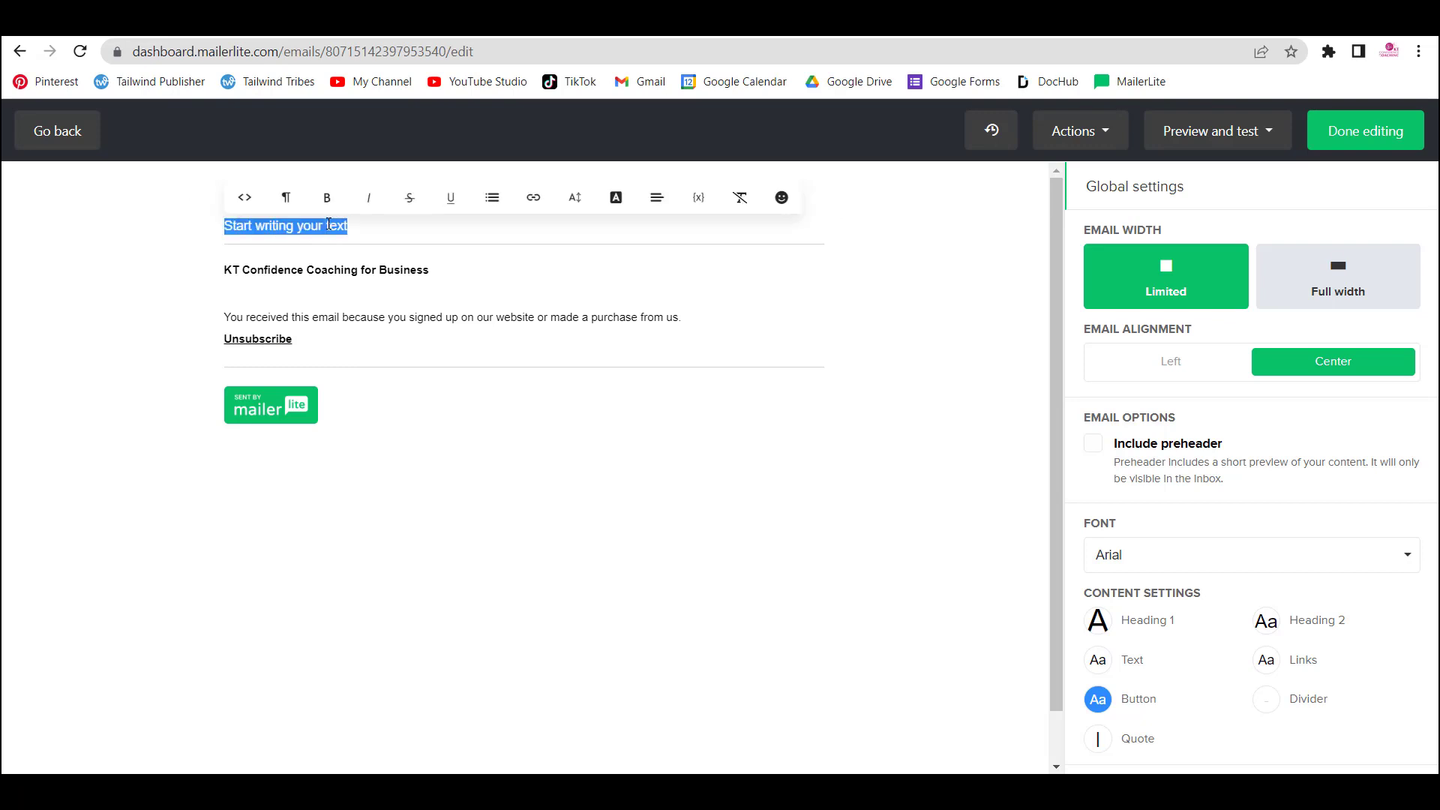
key(BackSpace)
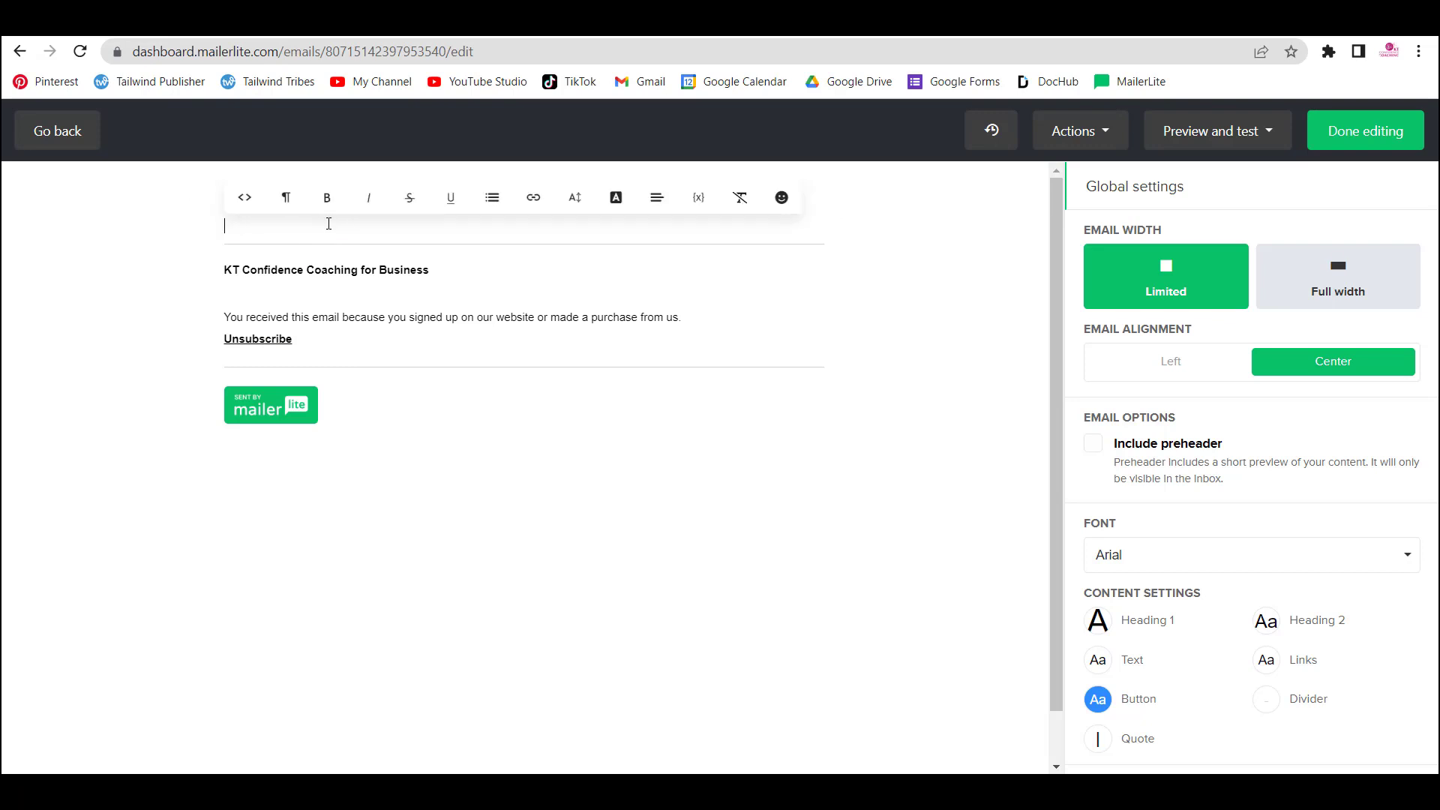
text(A warm "welcome" subject line A personalized greeting A short, fun or witty introduction to your brand A gift, discount or exclusive offer Direct instructions on what to do next with a clear CTA)
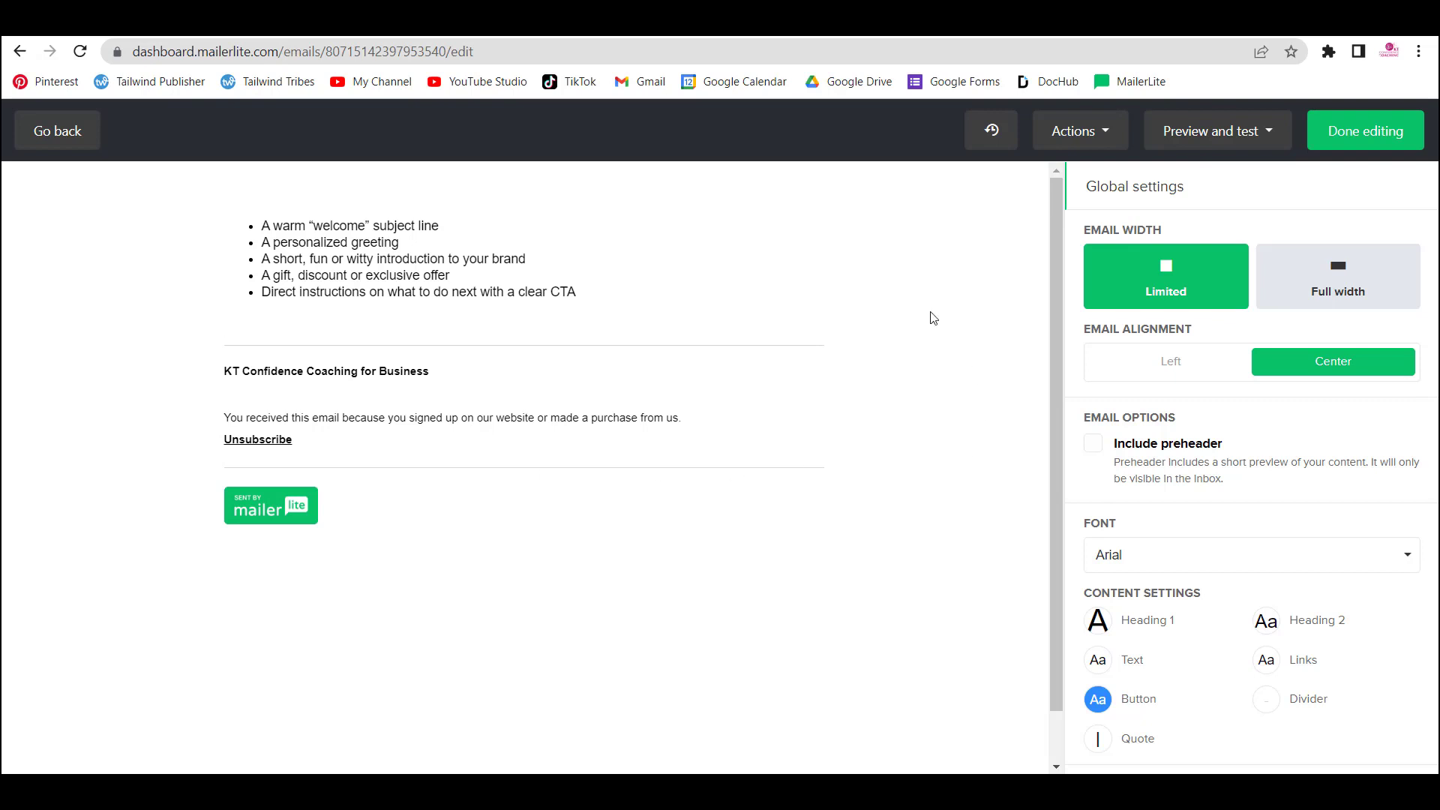
click(227, 325)
scroll(1339, 502, down, 1)
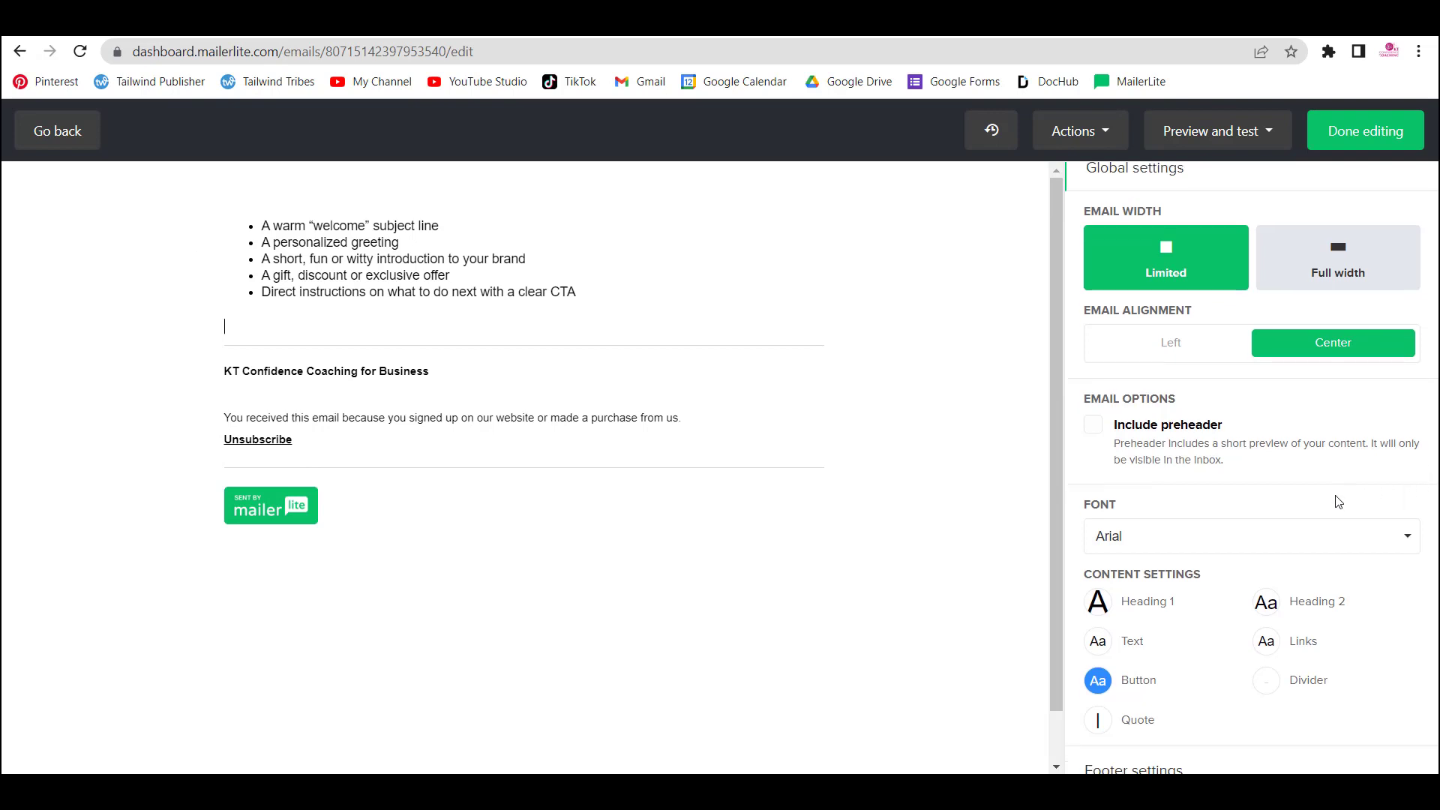
scroll(1164, 745, up, 1)
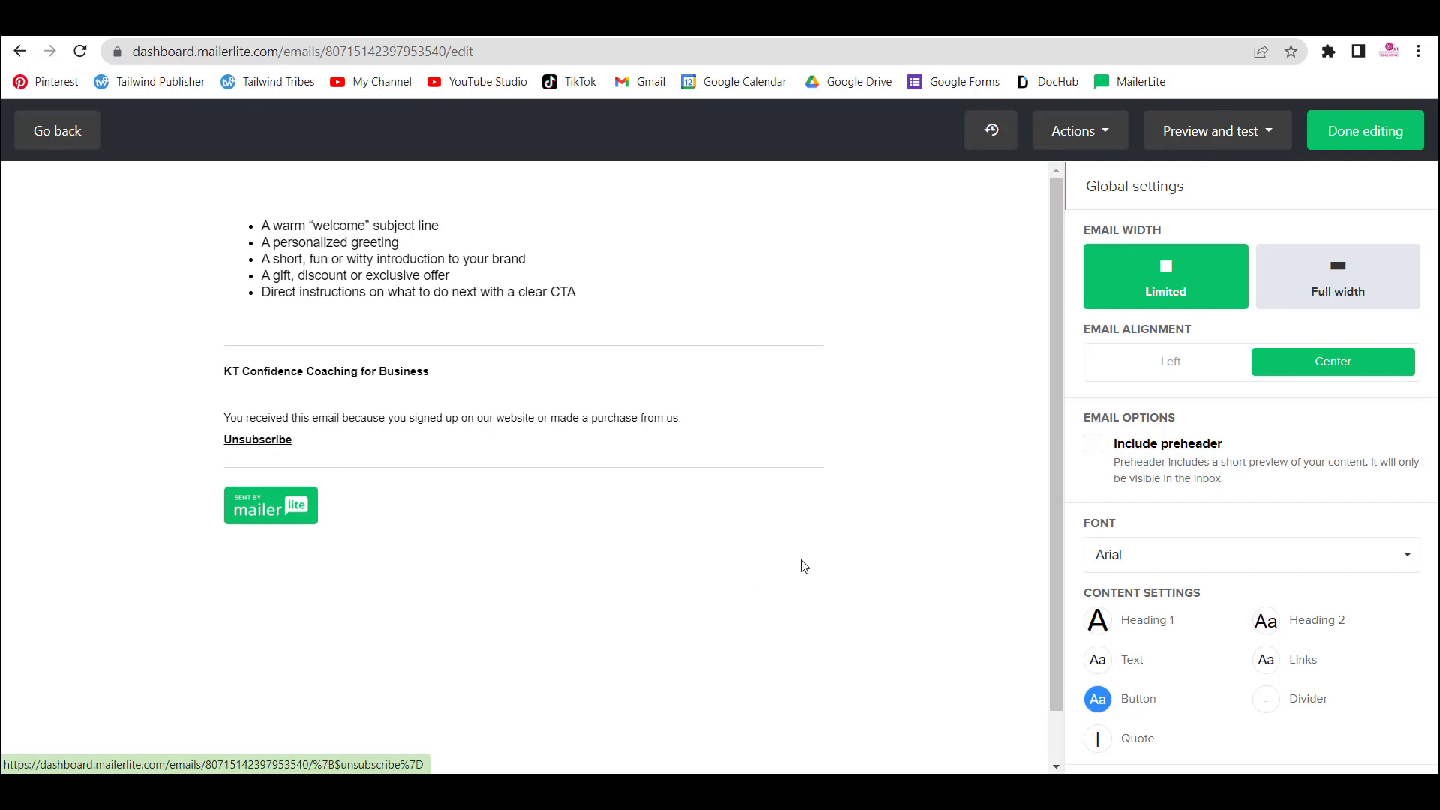
Color the footer company name text teal using a recent color
double_click(341, 373)
click(341, 373)
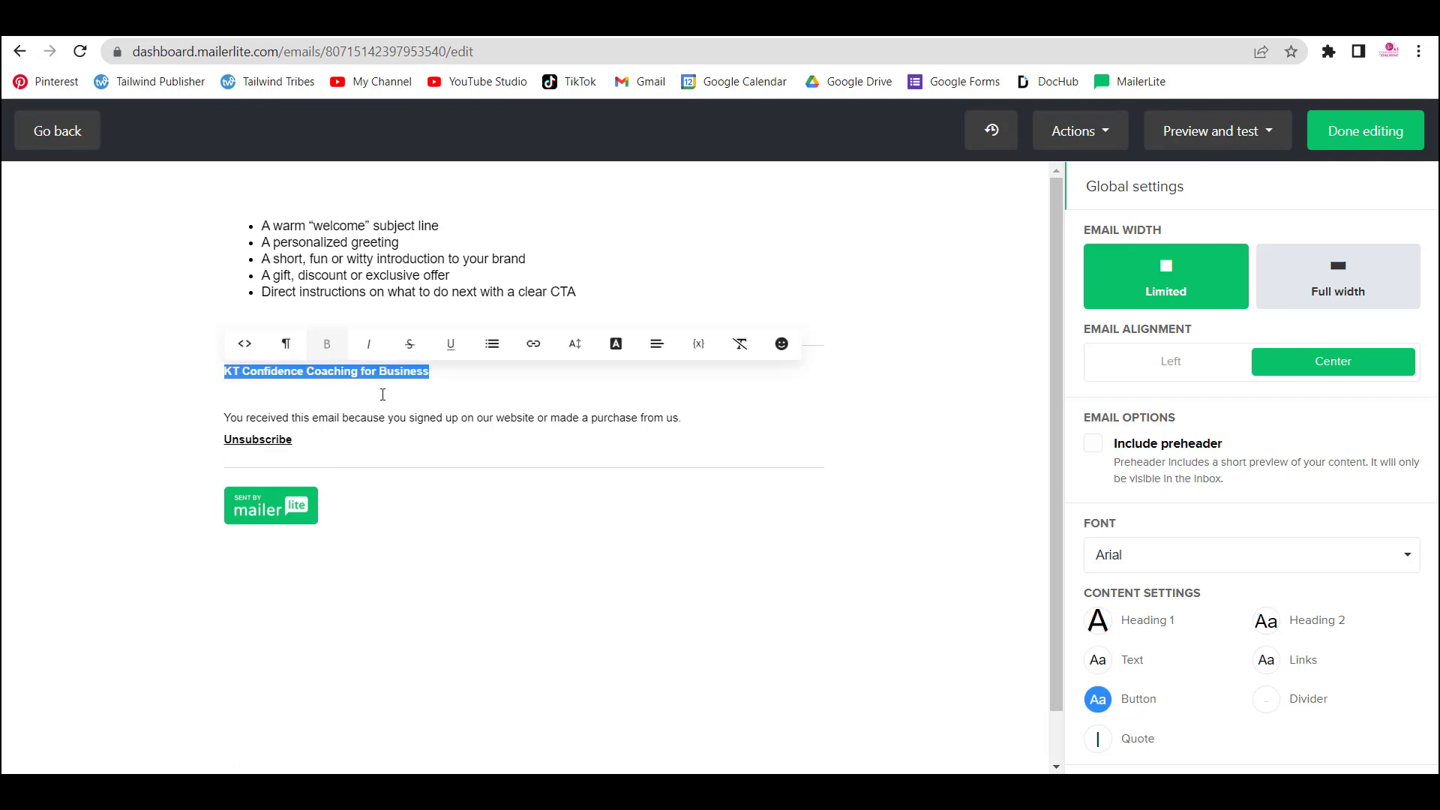
click(619, 359)
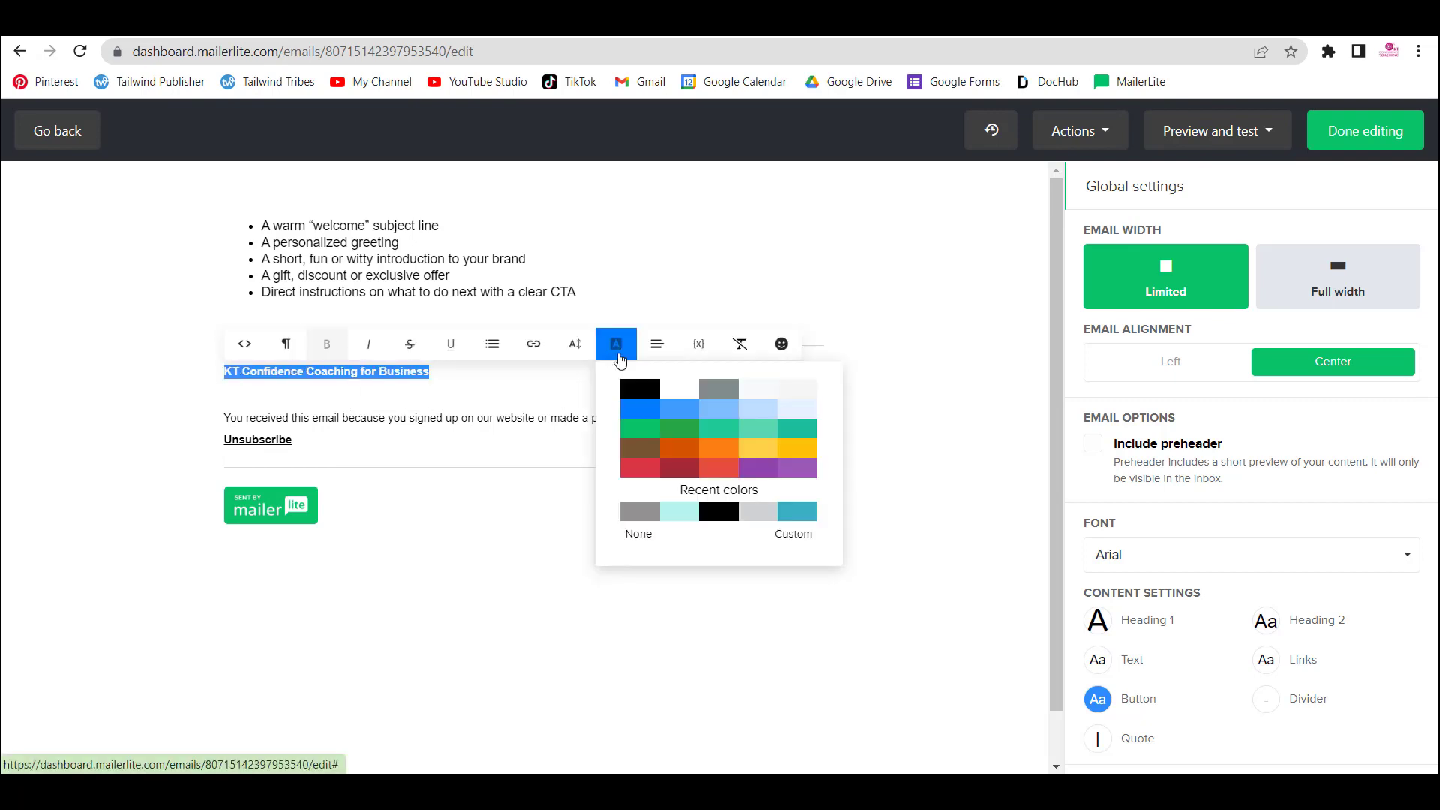
click(810, 516)
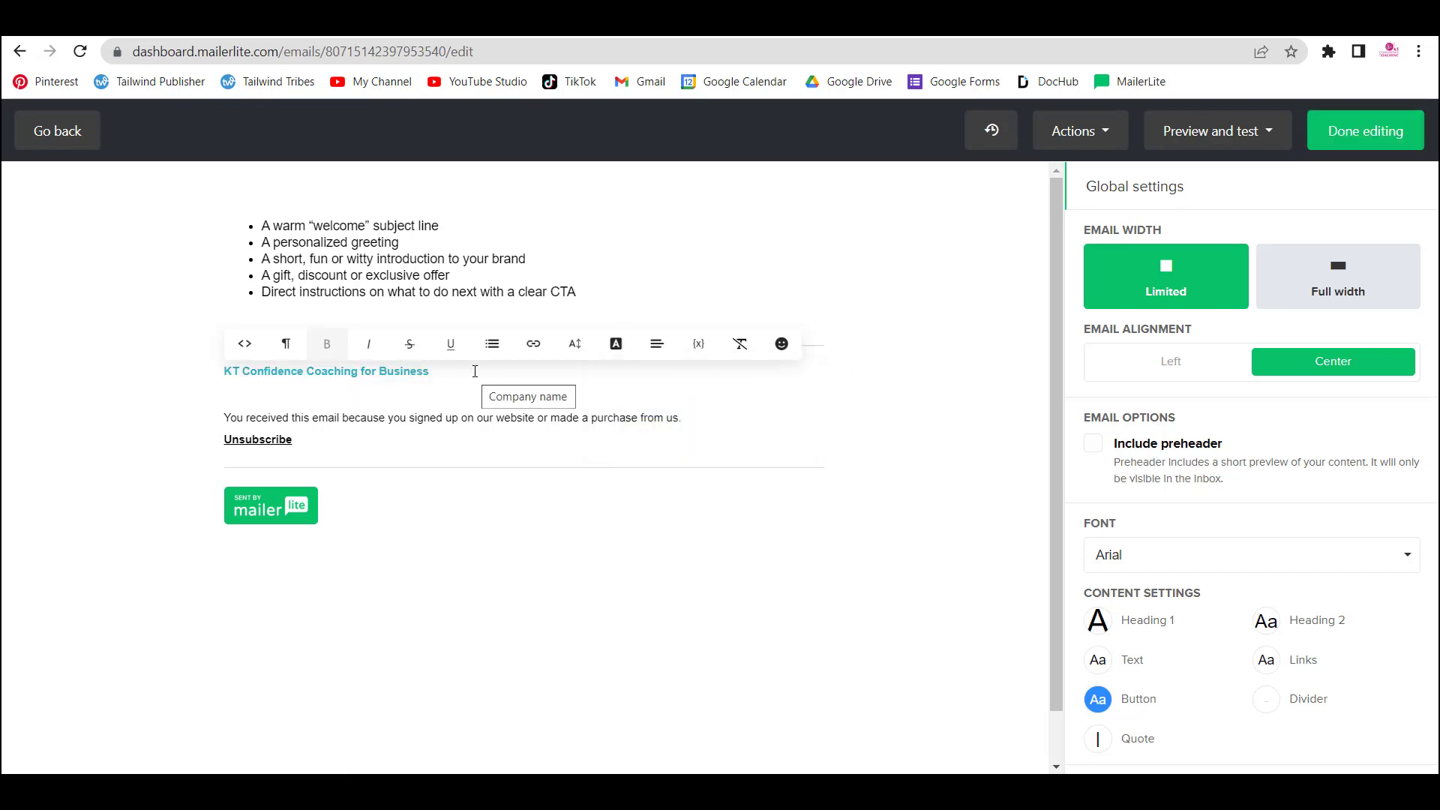
click(471, 395)
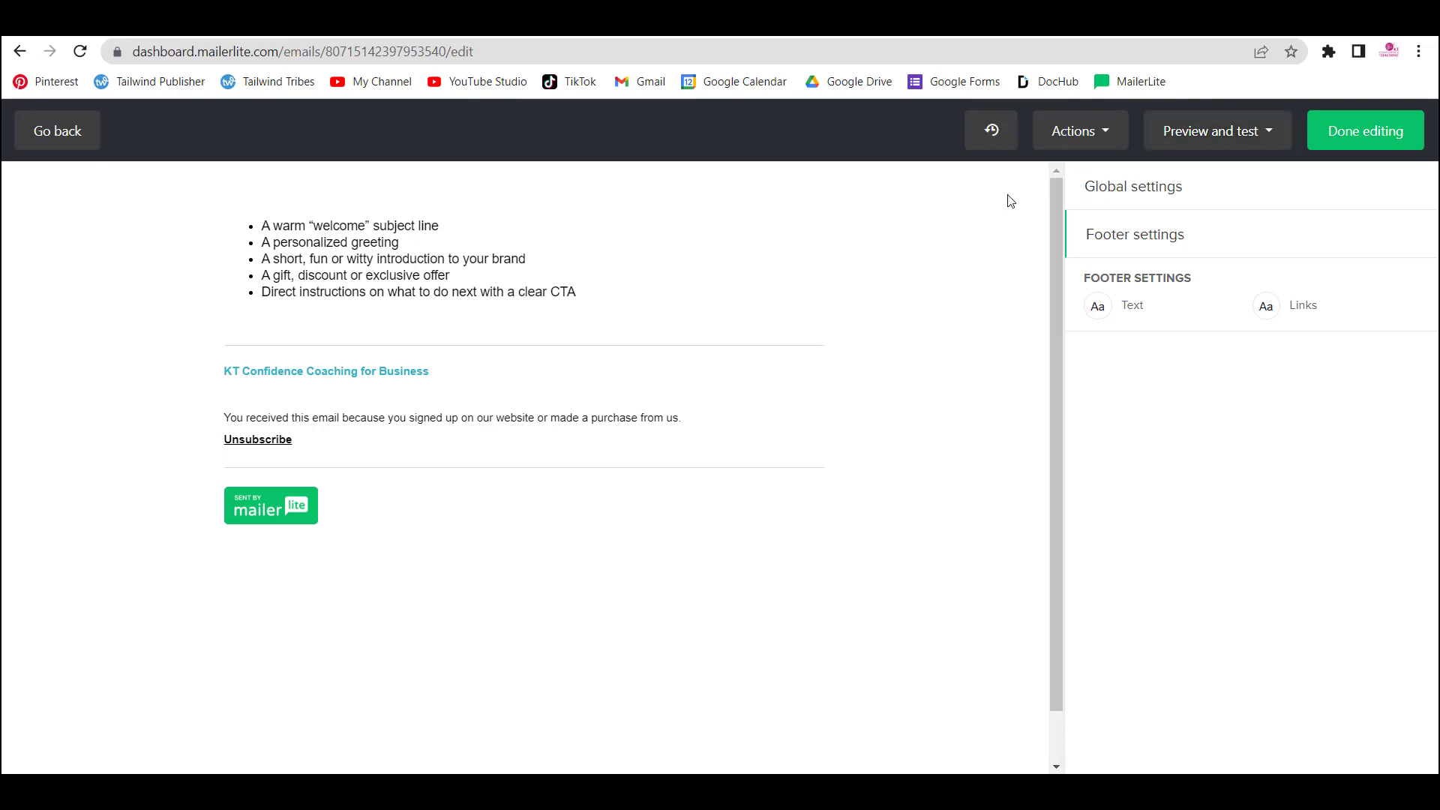
Undo the latest company name modification from the recent changes history
click(993, 135)
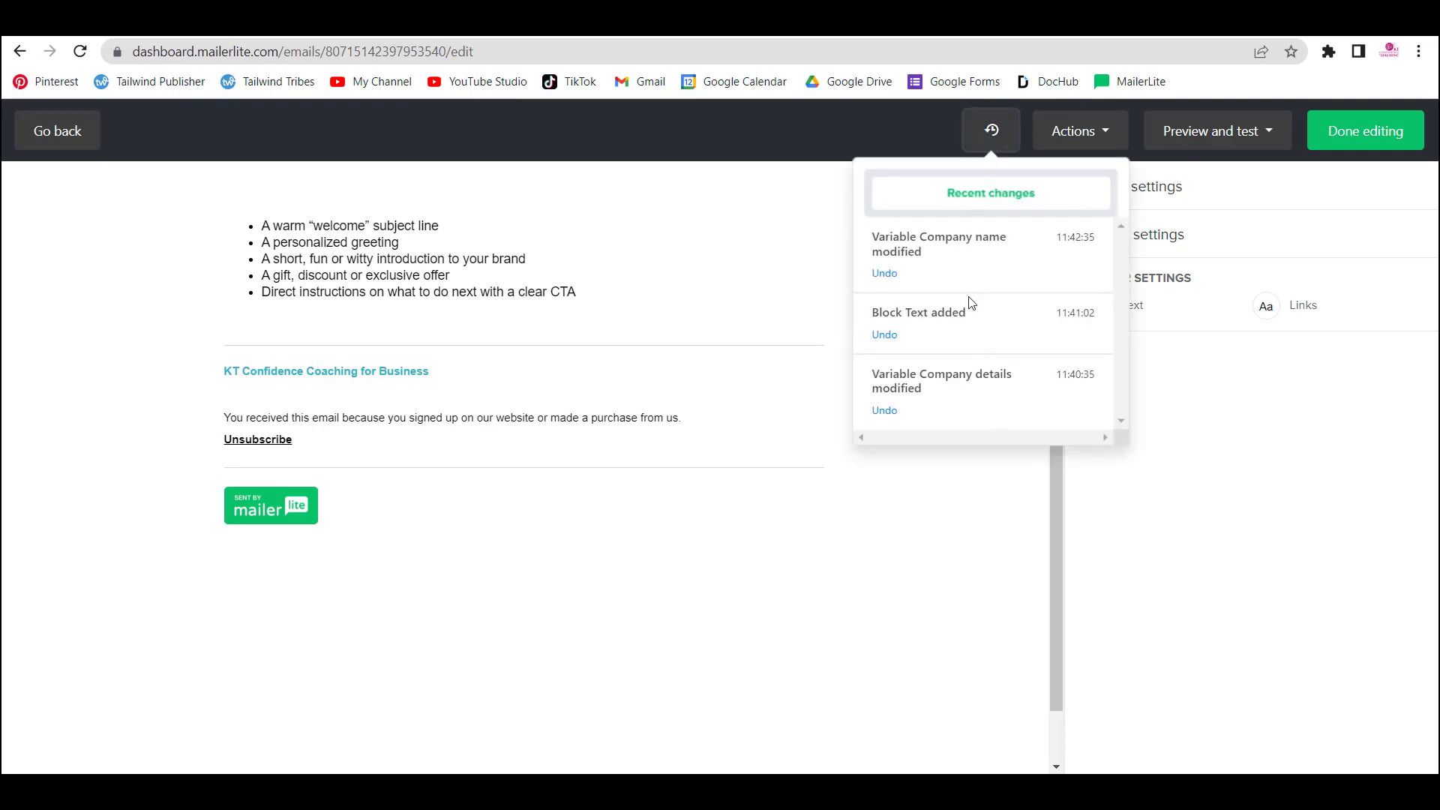
click(884, 274)
click(823, 192)
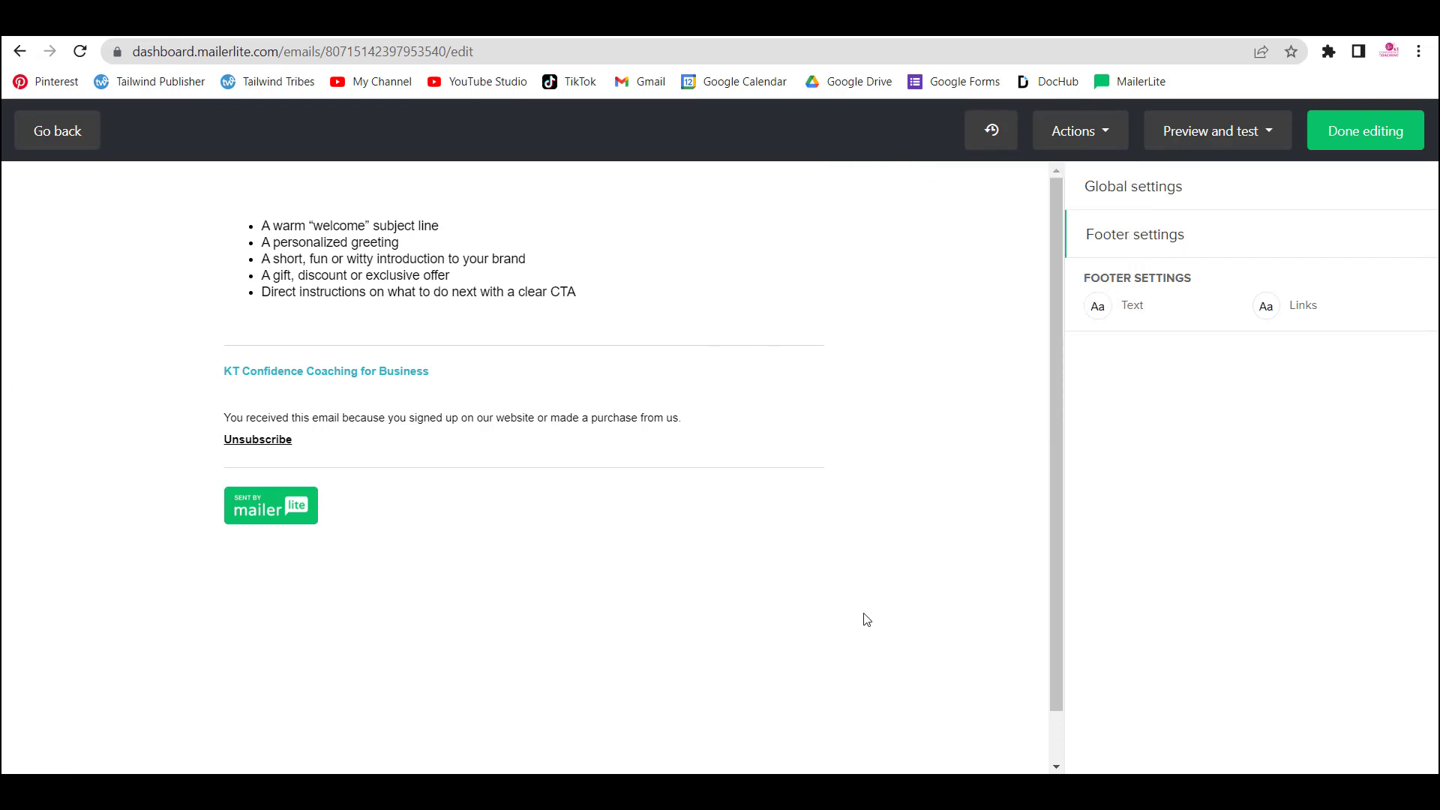
Finish editing the email design and return to the workflow
click(1366, 142)
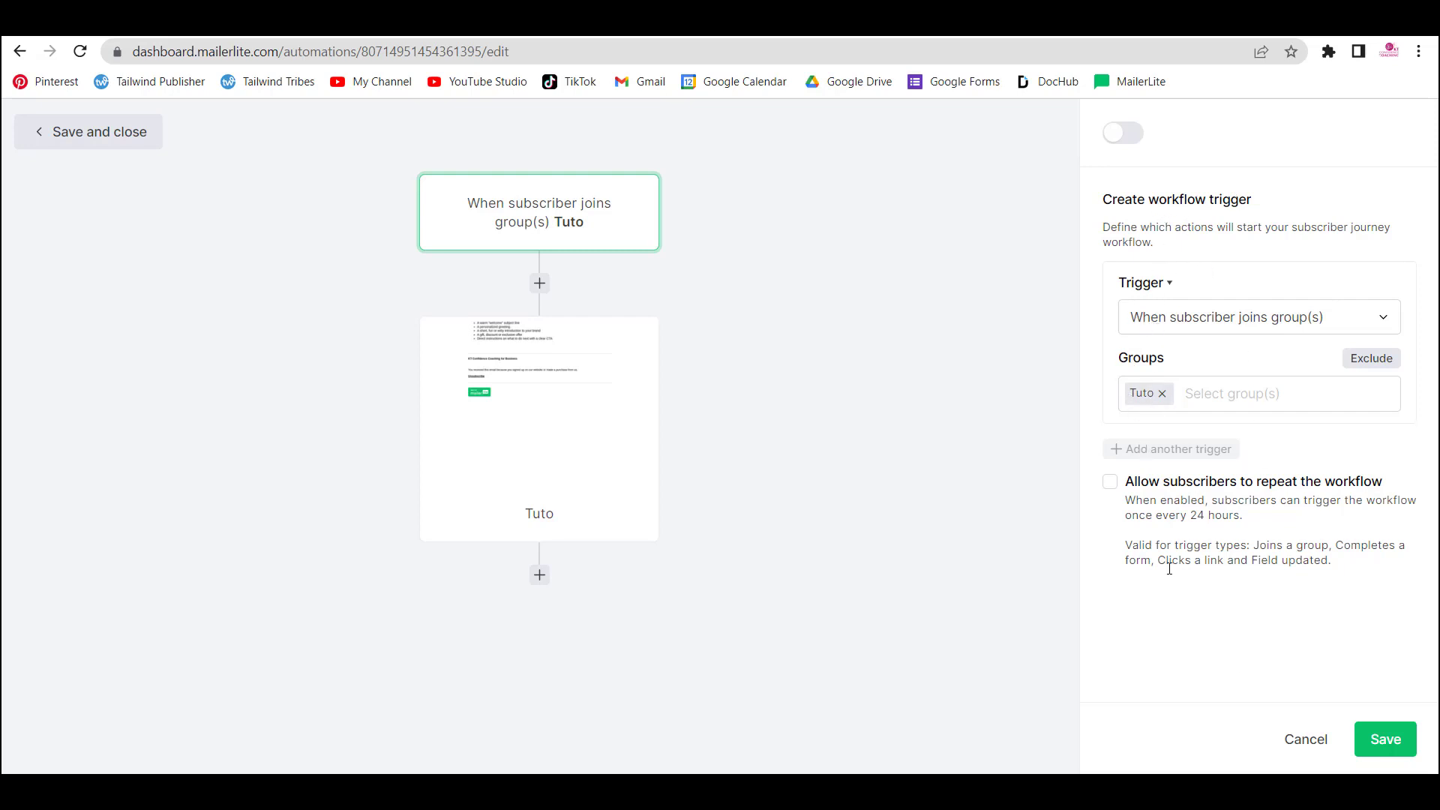
click(667, 597)
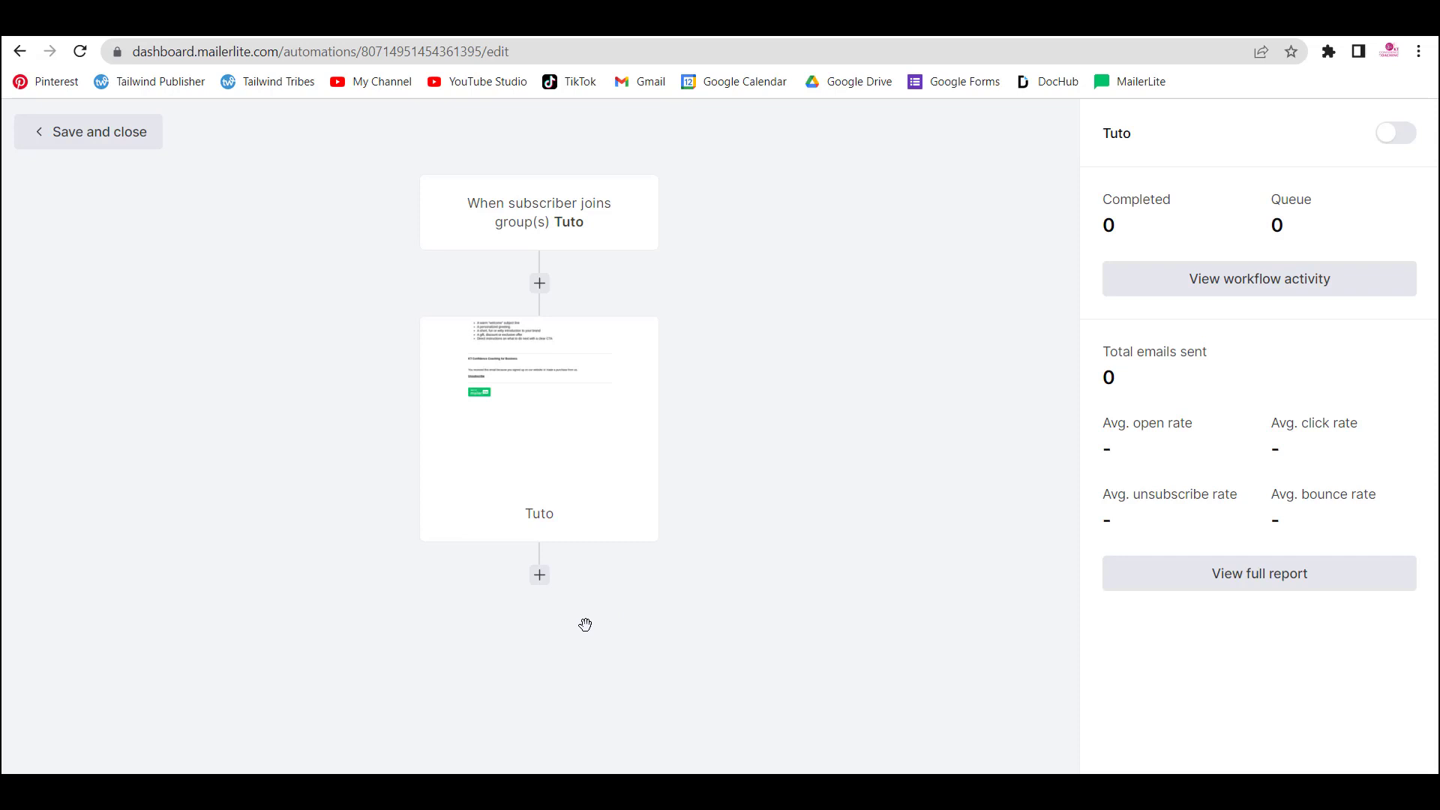
Add a delay step after the welcome email that waits 1 day(s)
click(540, 577)
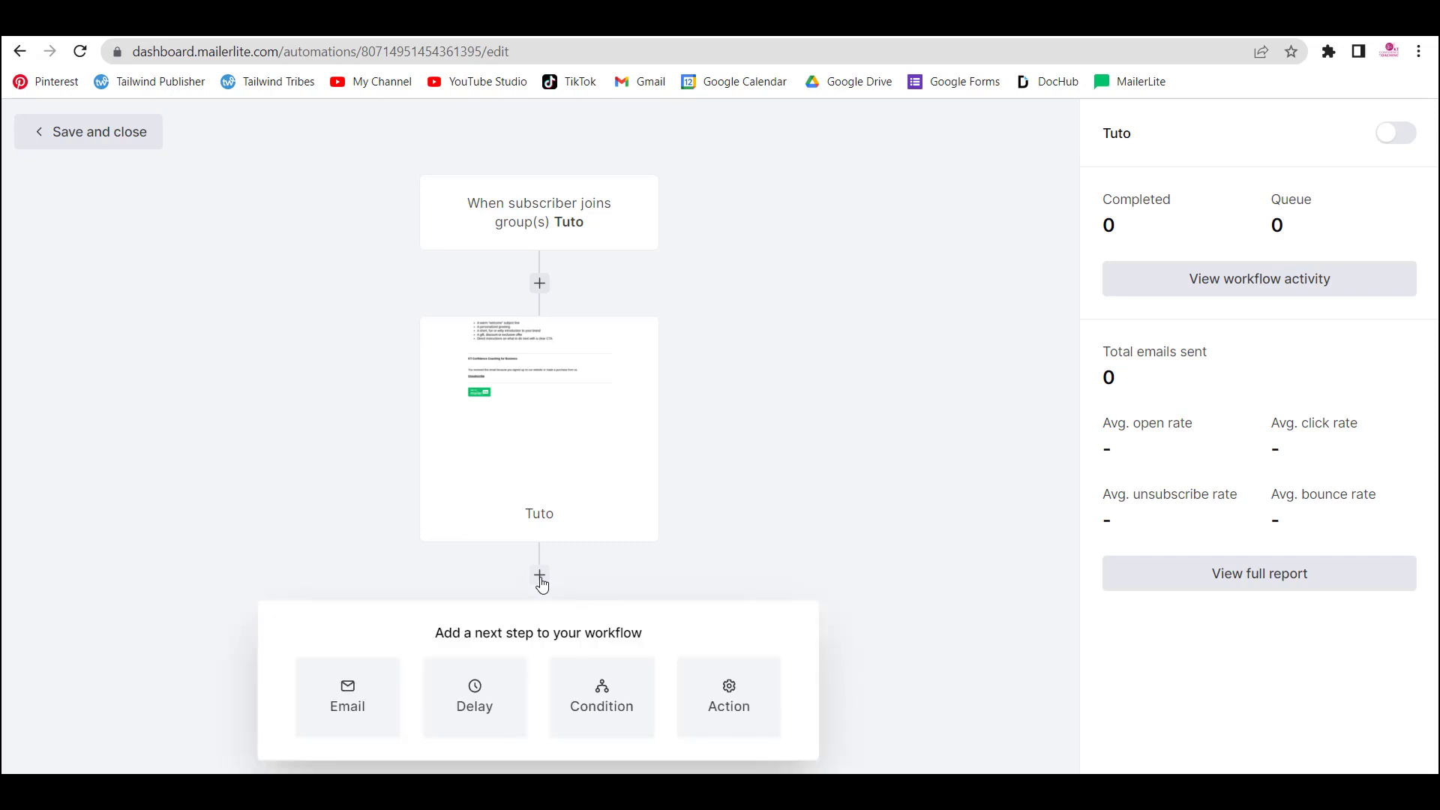
click(489, 702)
click(1121, 223)
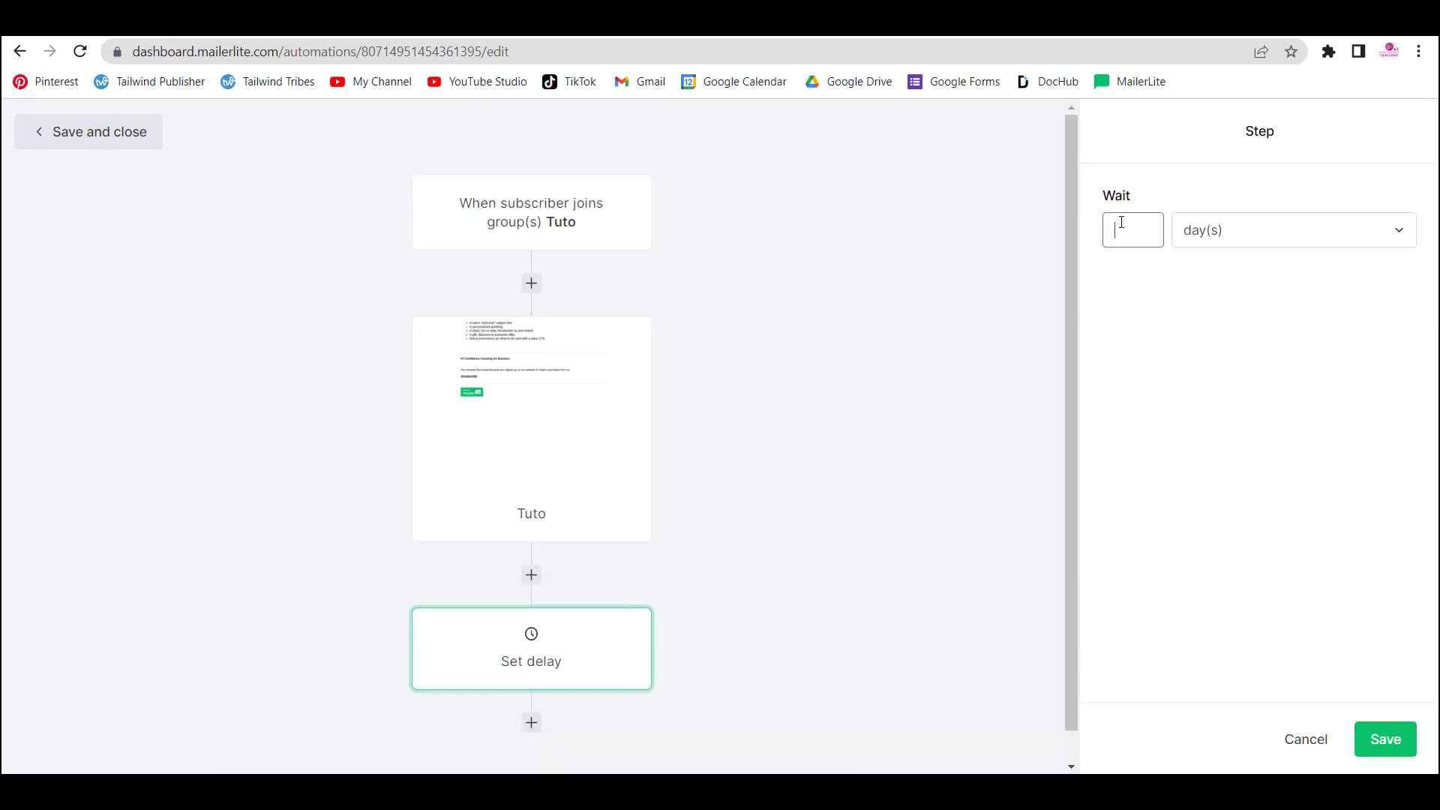
text(1)
click(1335, 229)
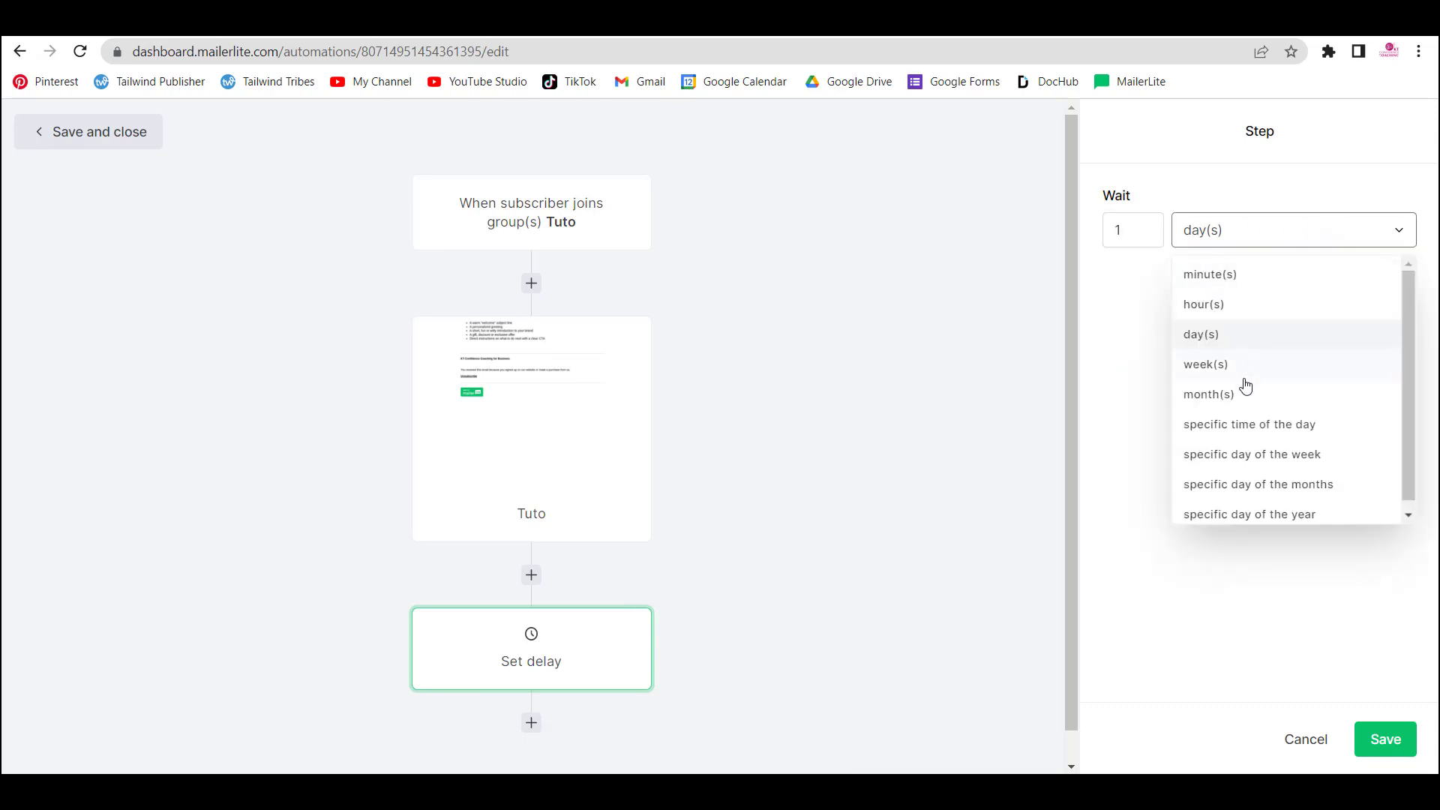
click(1176, 343)
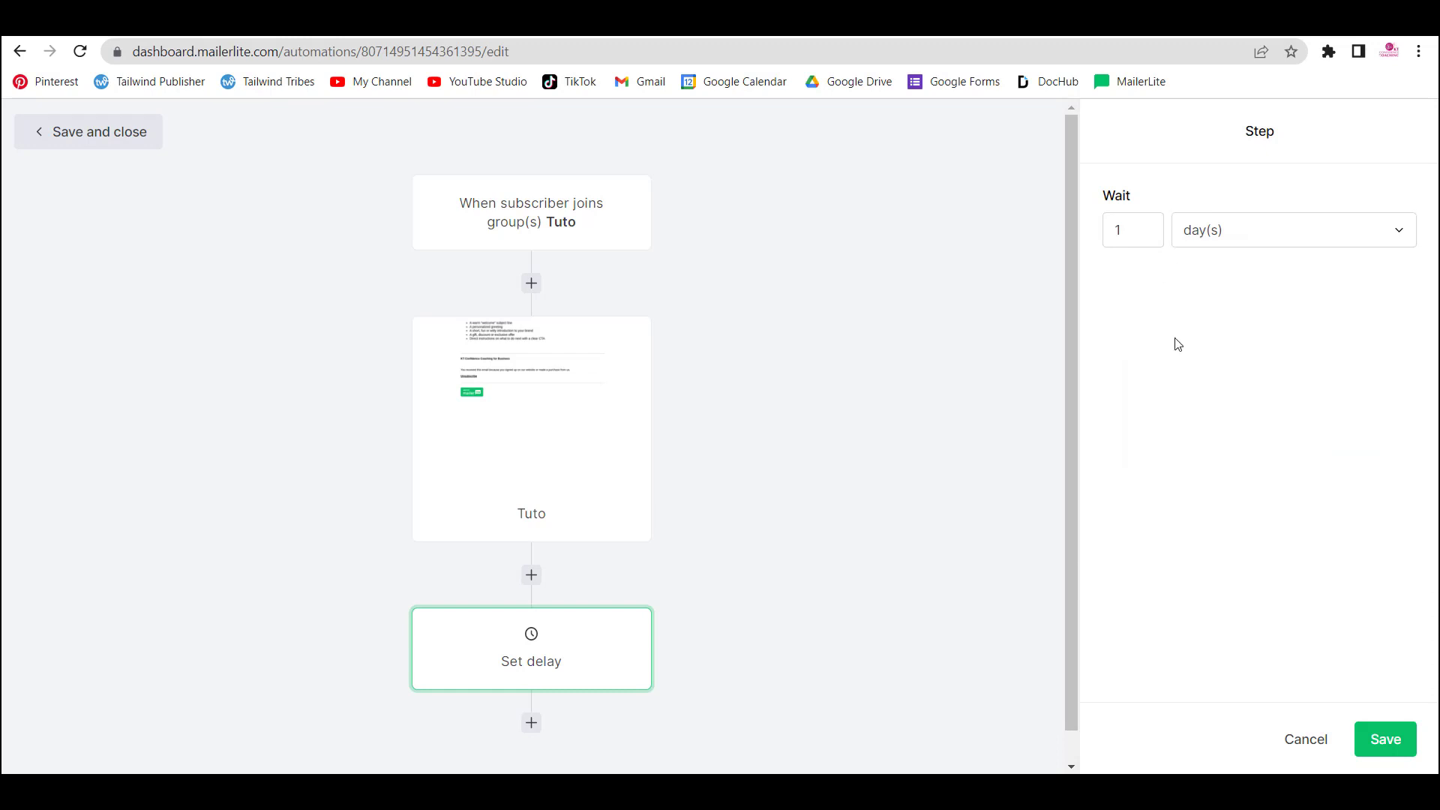
click(1383, 741)
Add an action step after the delay that copies subscribers to the Newsletter group
click(531, 691)
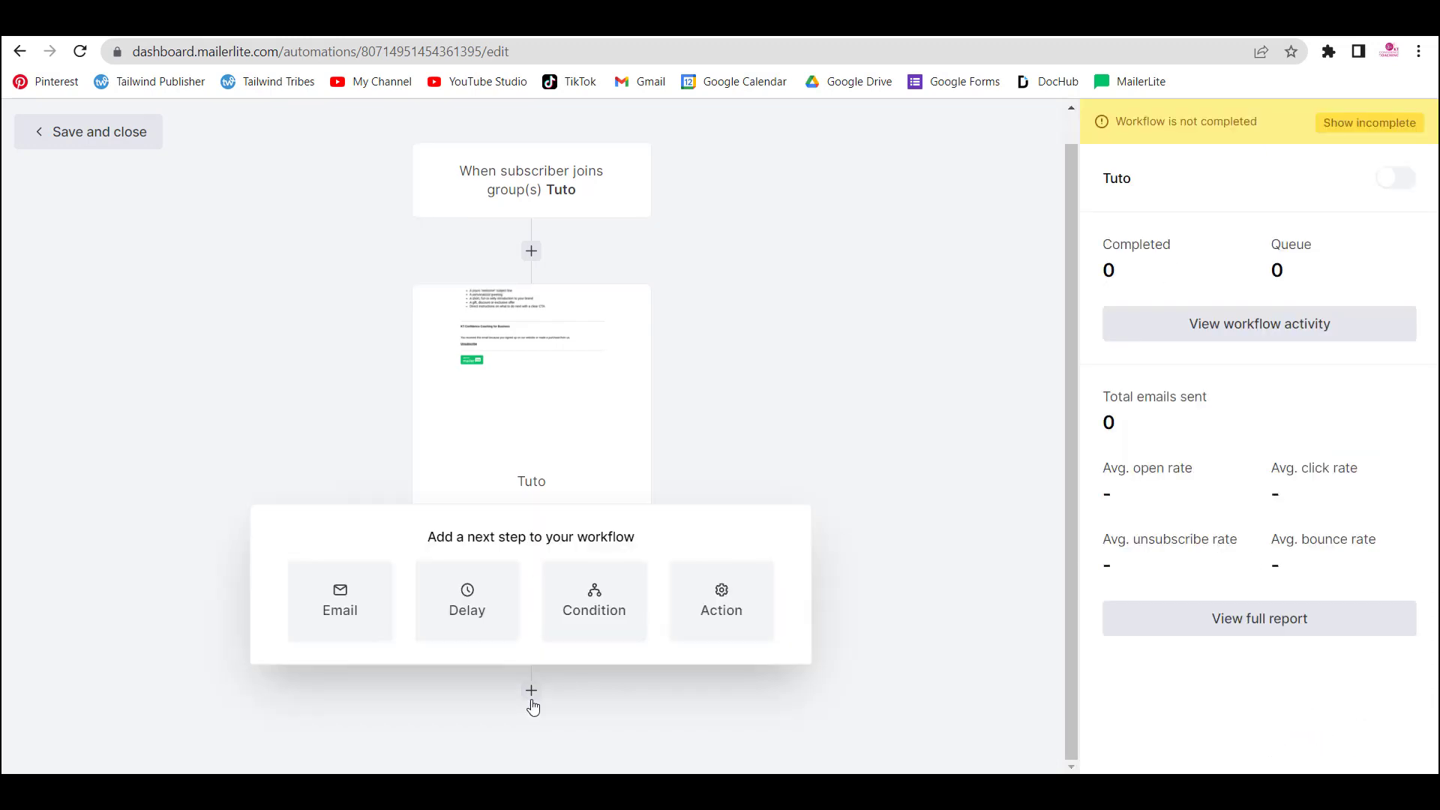
click(739, 604)
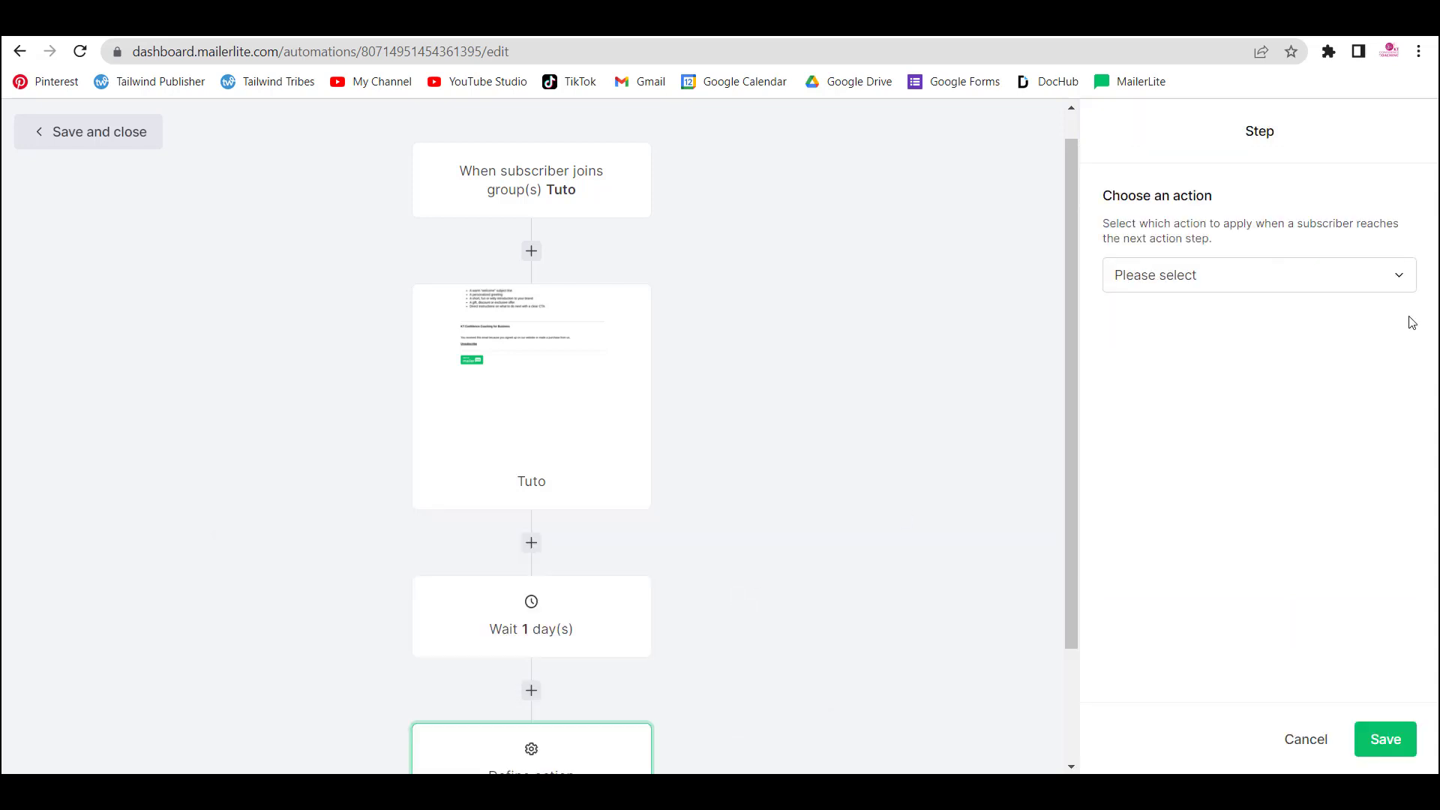
click(1365, 277)
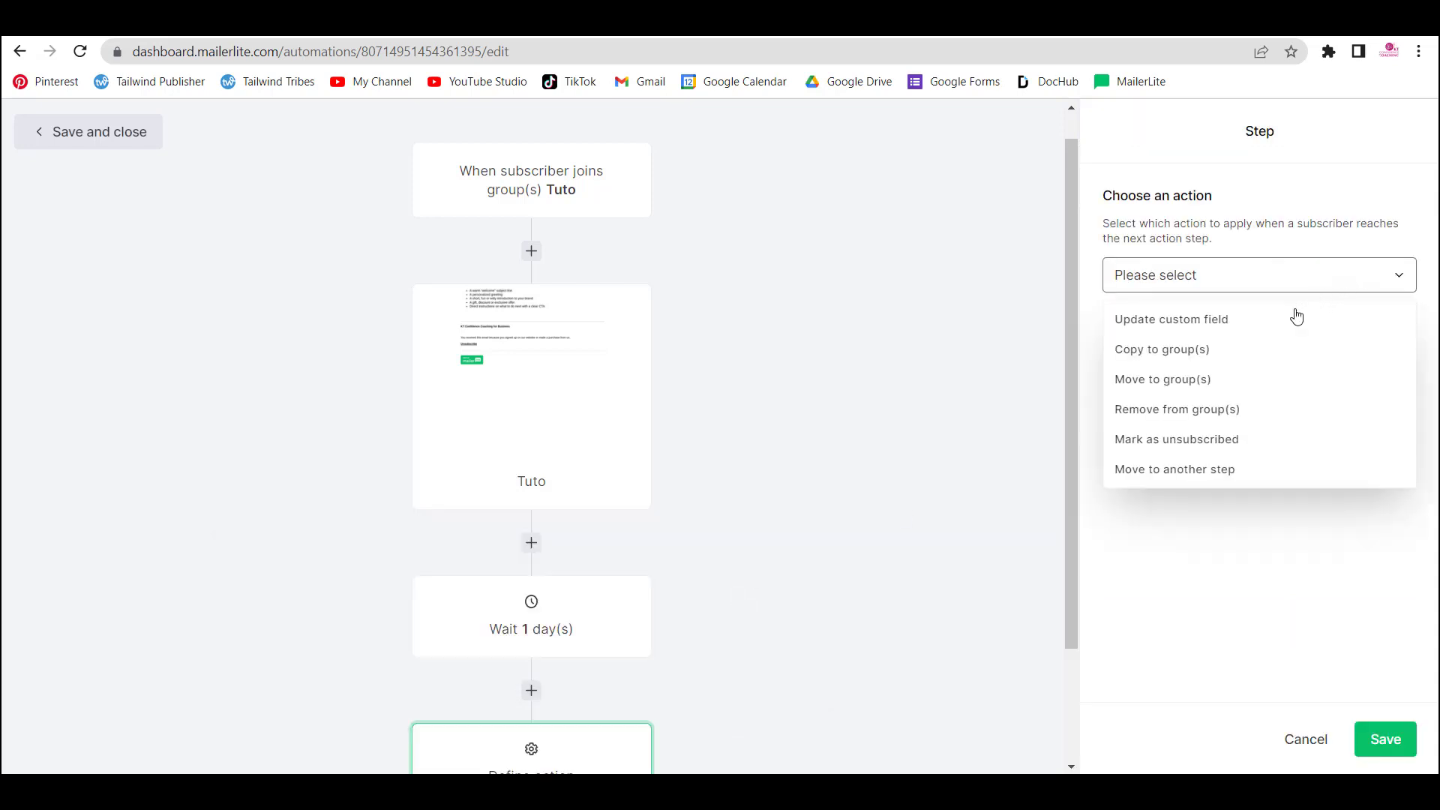
click(1198, 353)
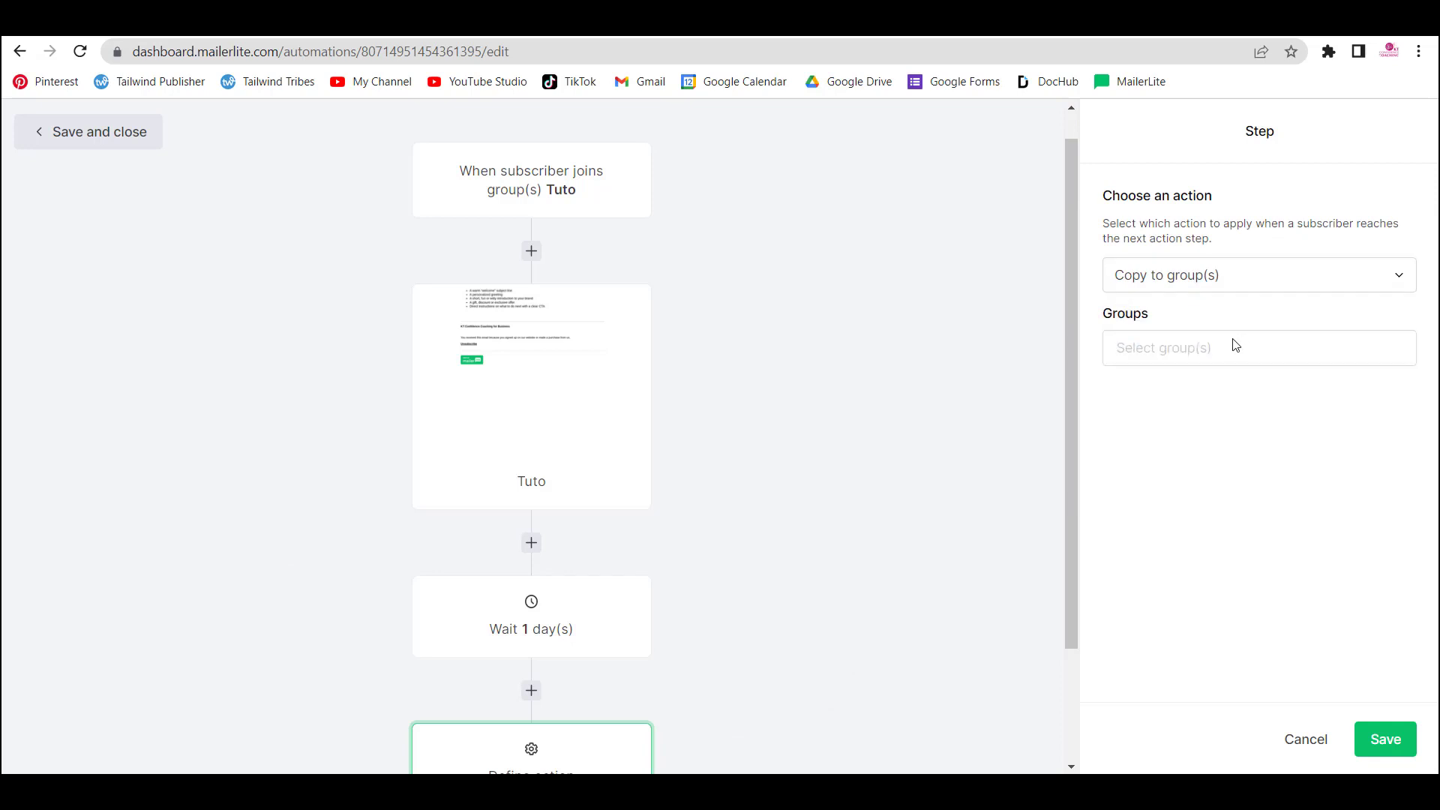
click(1234, 347)
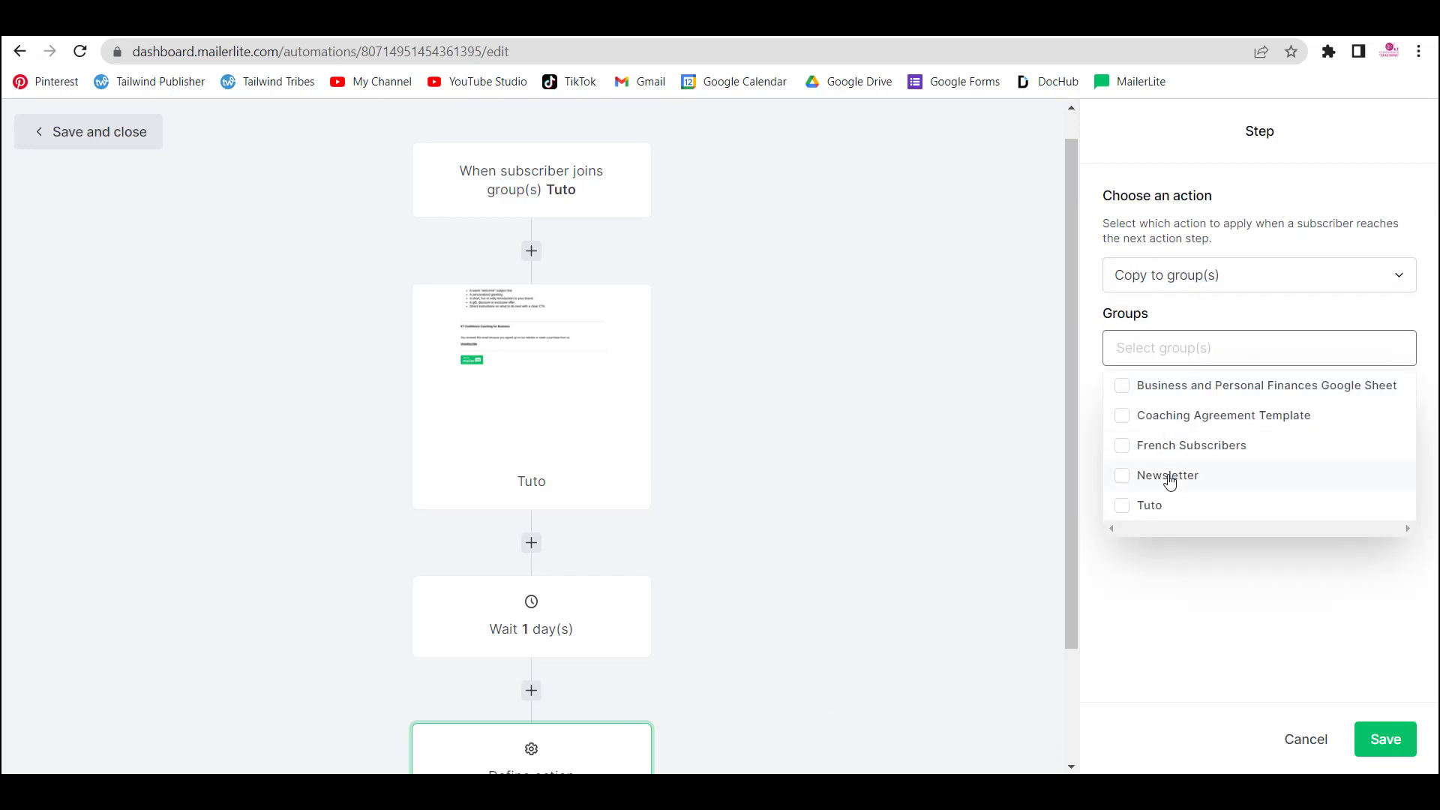
click(1170, 481)
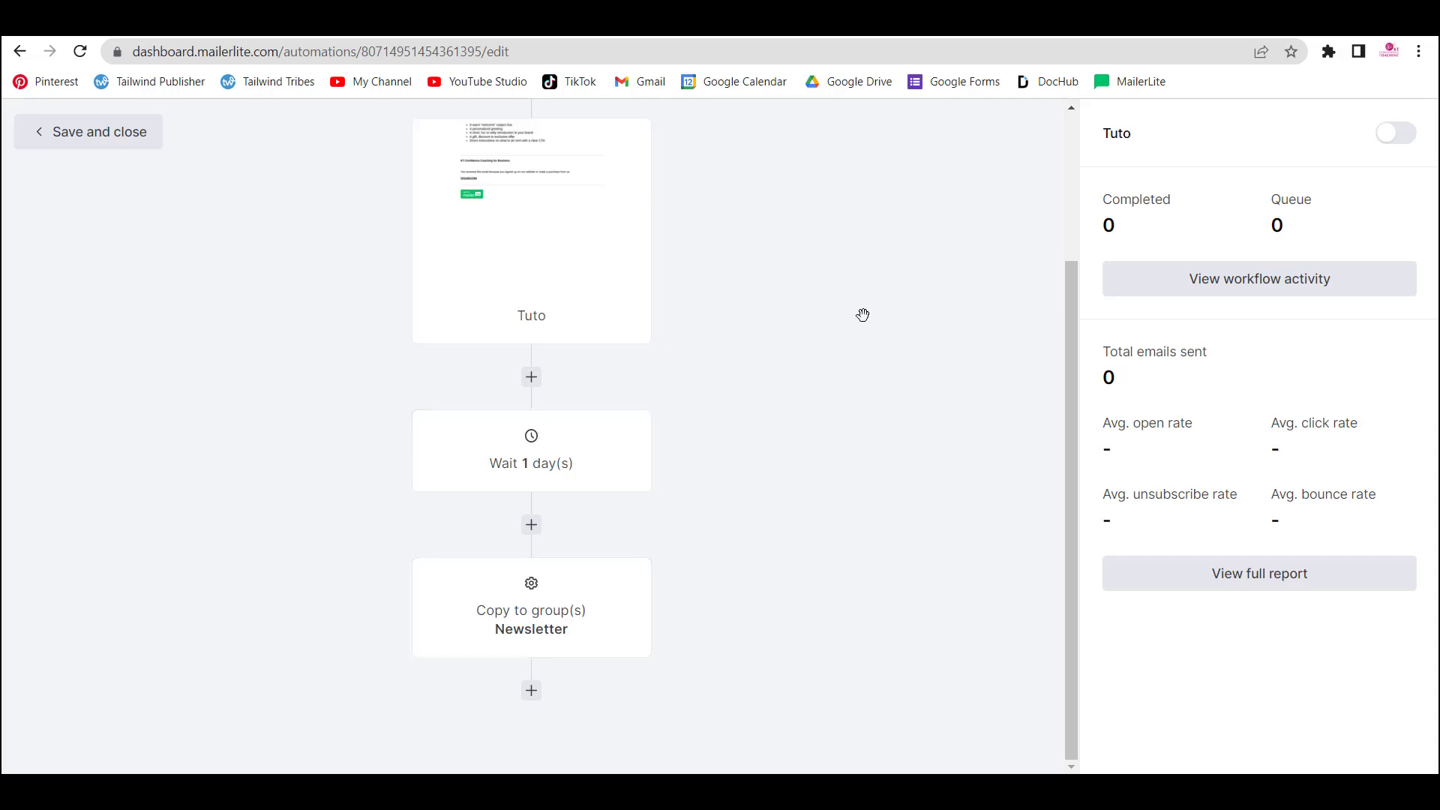
Activate the Tuto workflow and save and close the automation
scroll(862, 315, up, 3)
scroll(862, 315, down, 1)
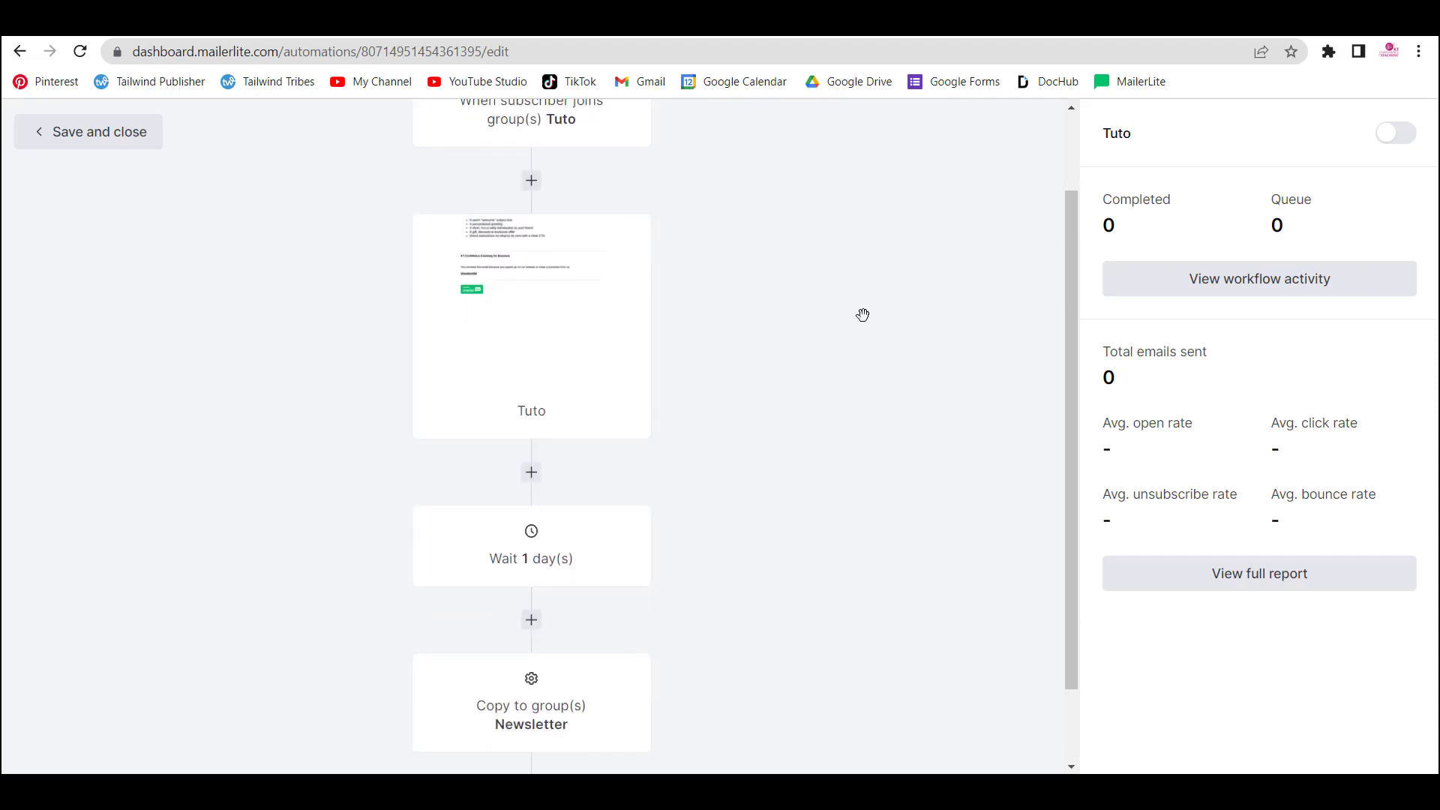
scroll(863, 315, up, 1)
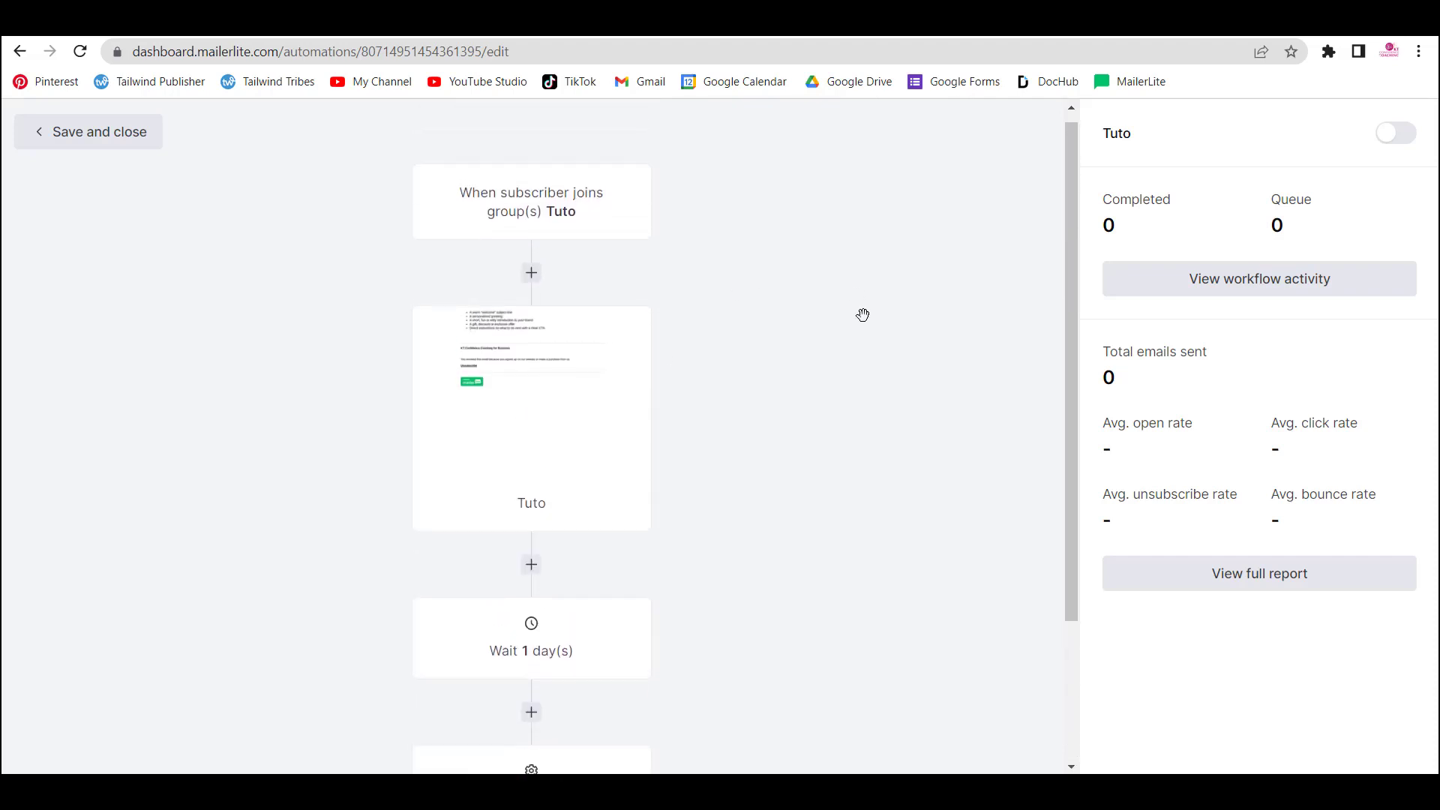
click(1404, 138)
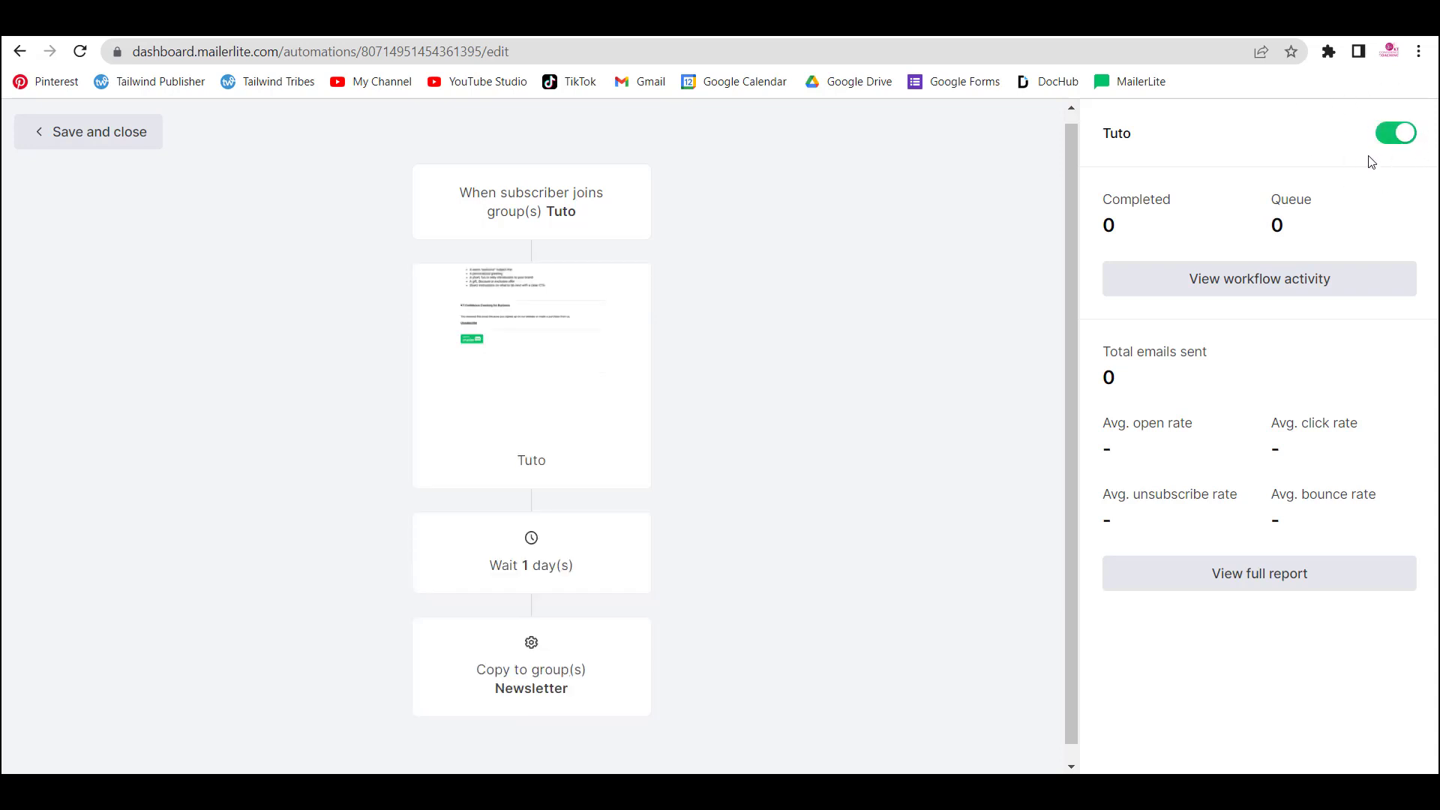
click(85, 141)
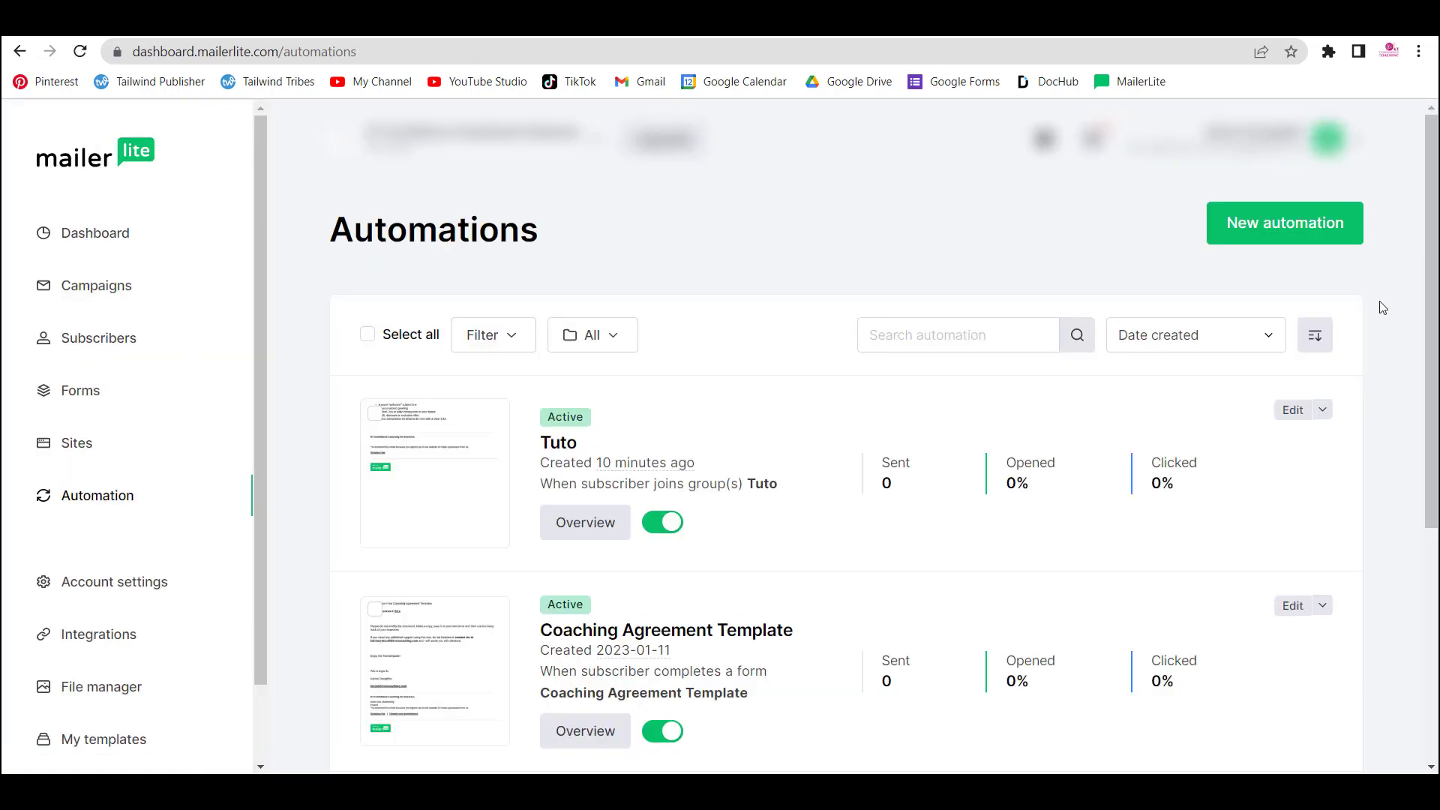